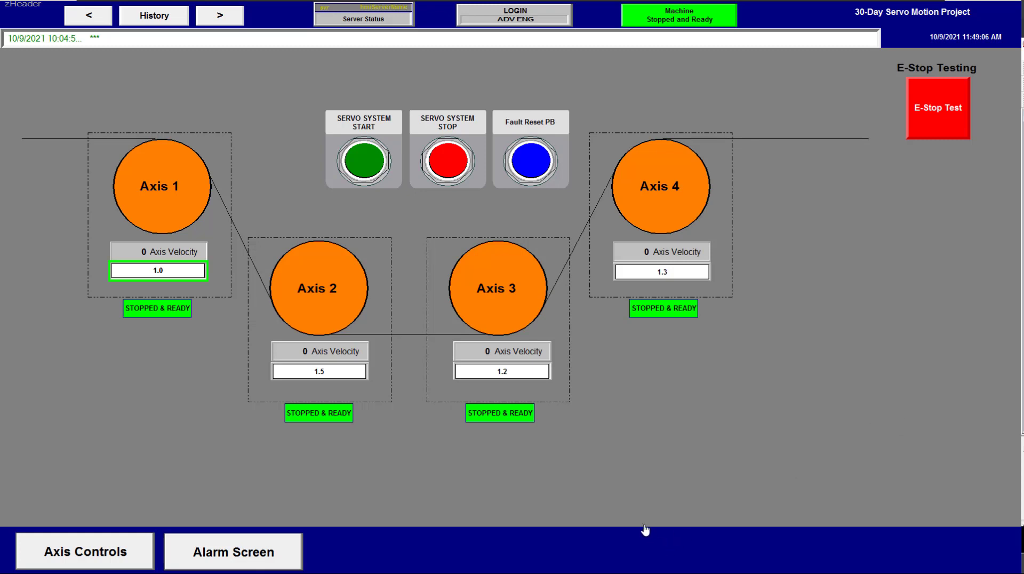
- Leave the running servo motion client and switch to FactoryTalk View Studio from the taskbar
key("super")
left_click(459, 494)
key("super")
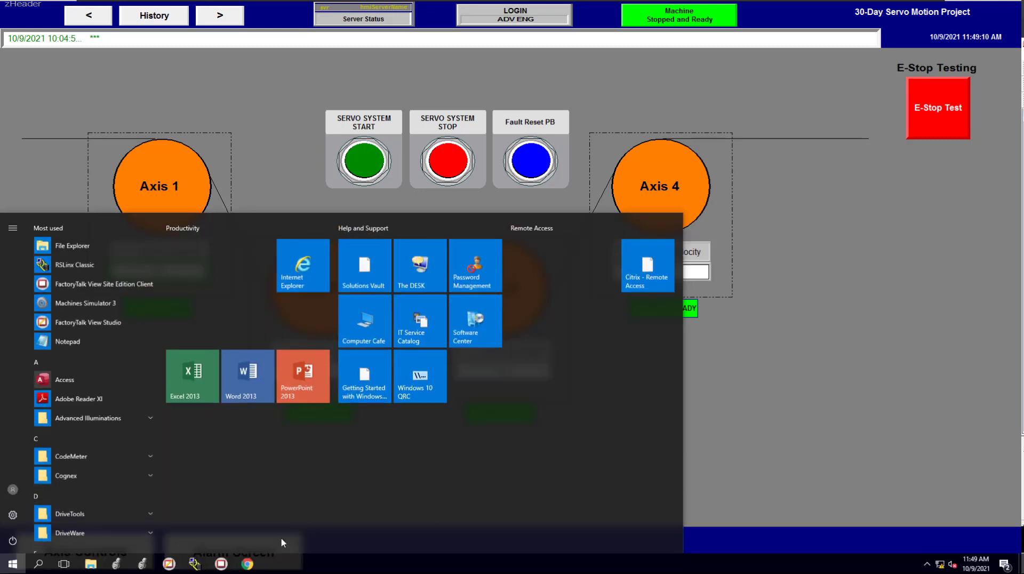
left_click(176, 569)
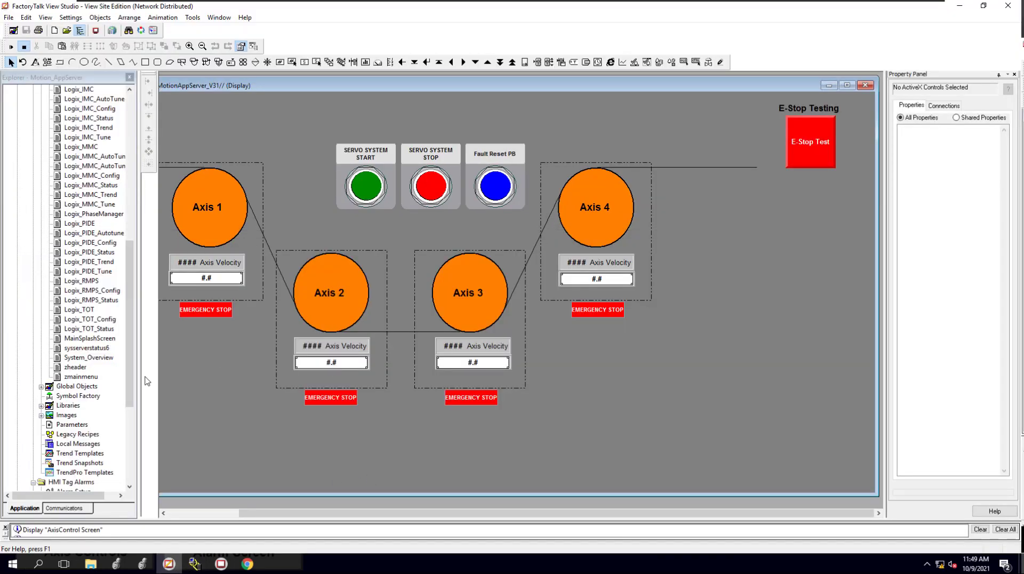
- Close AxisControl Screen, duplicate it as VBAScreen, and open the new VBAScreen display
left_click_drag(132, 376, 150, 256)
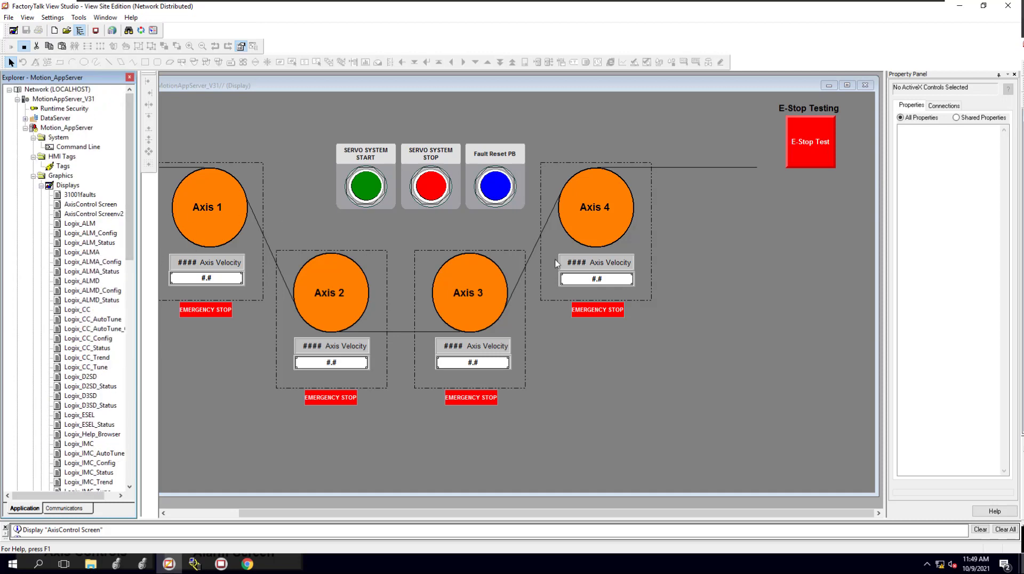
left_click(866, 86)
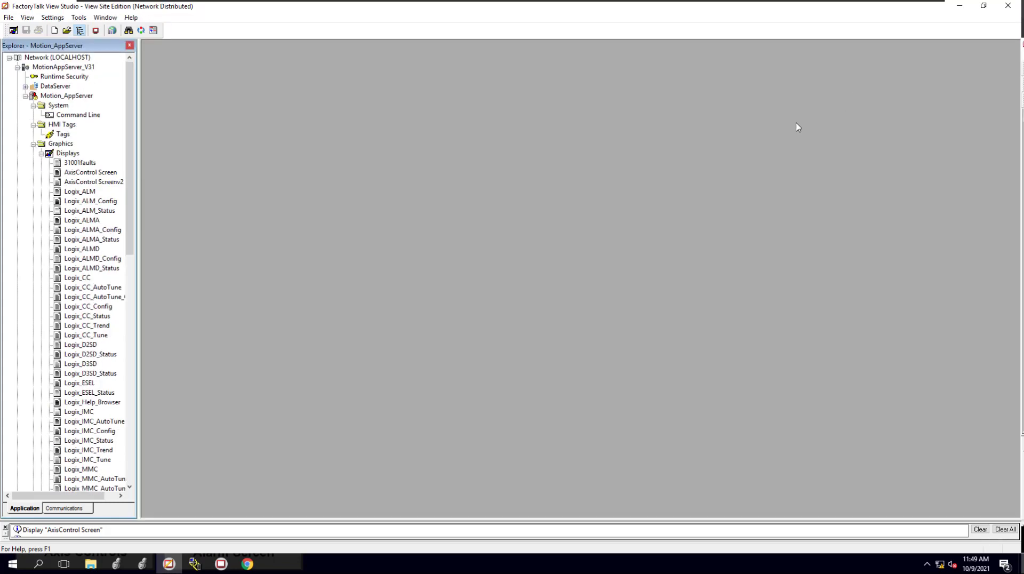
left_click(93, 172)
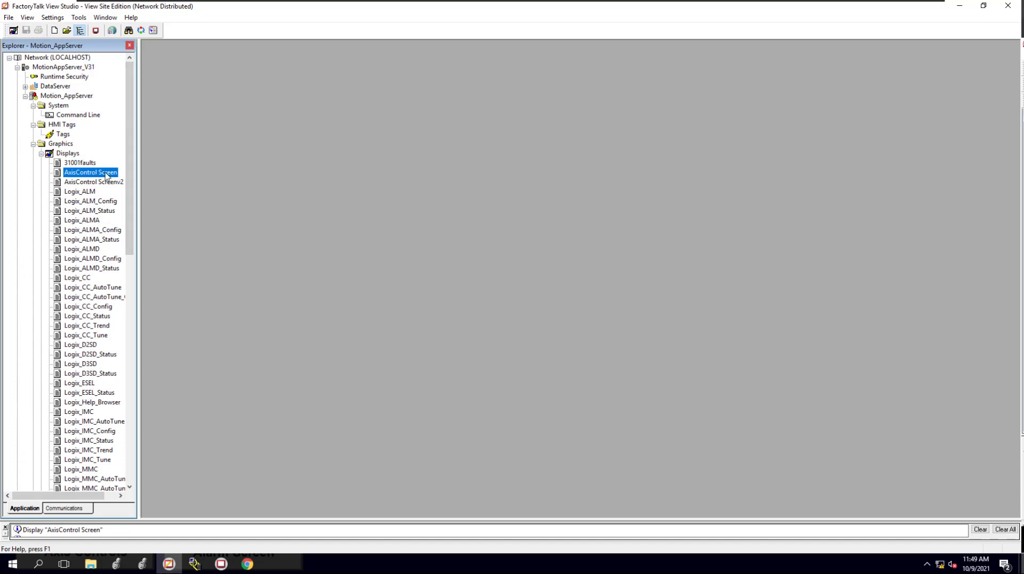
right_click(106, 176)
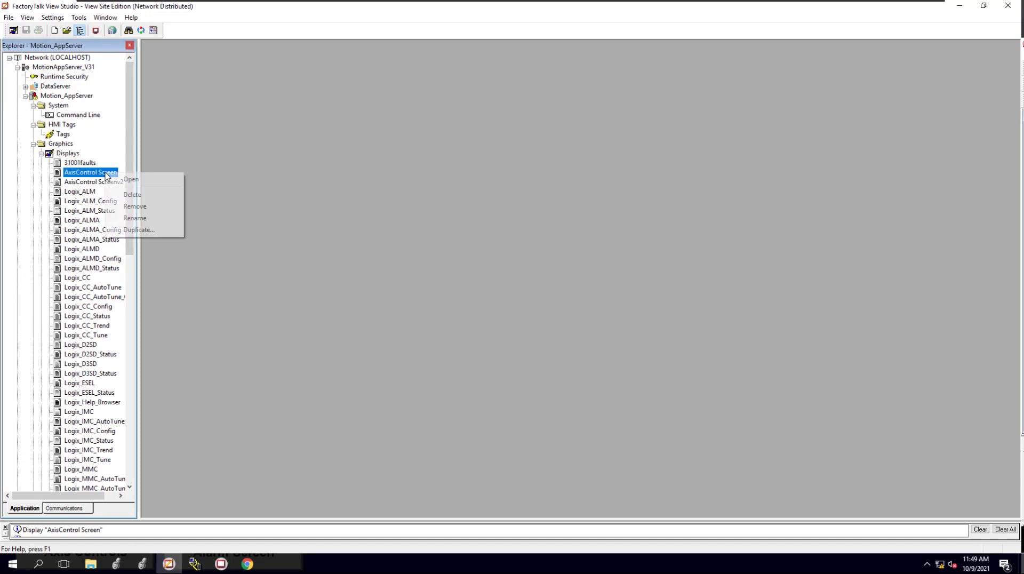
left_click(137, 230)
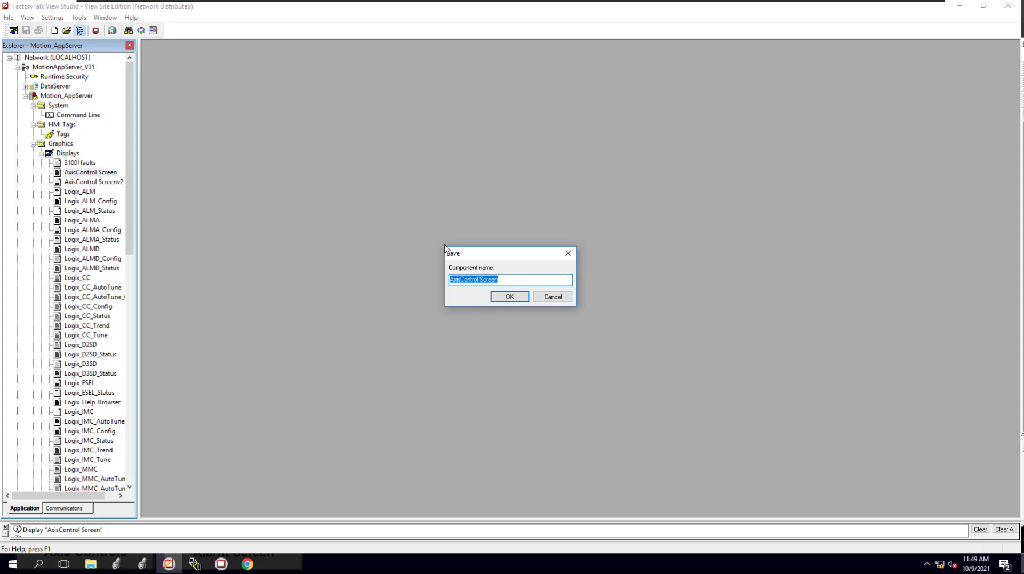
key("BackSpace")
left_click(512, 297)
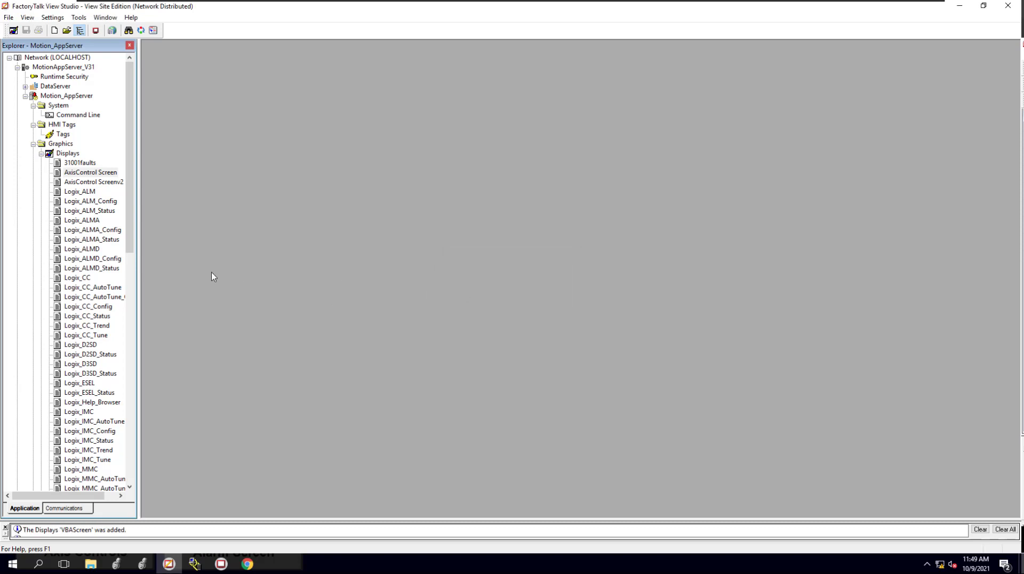
scroll(107, 396, "down", 12)
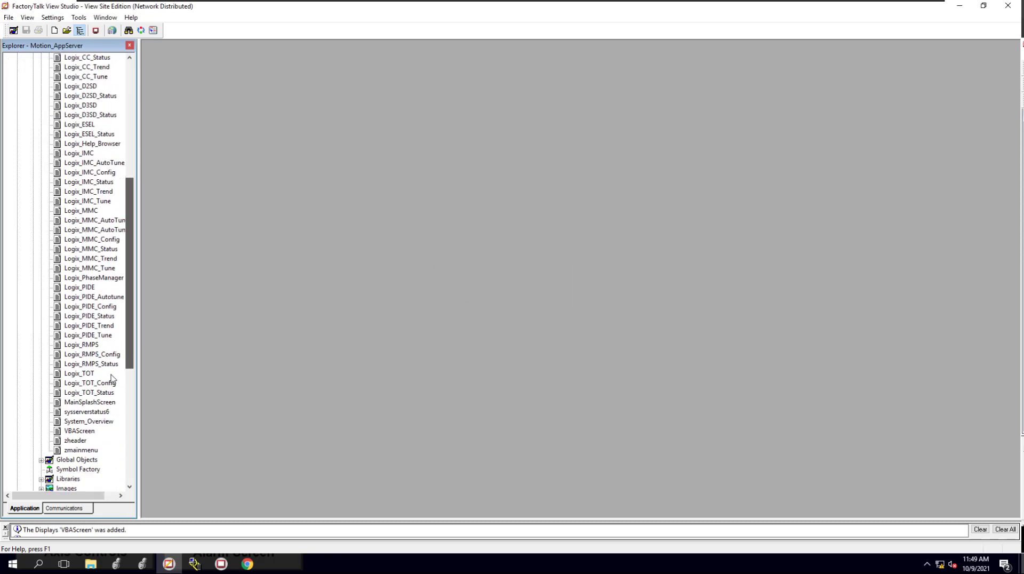
double_click(79, 354)
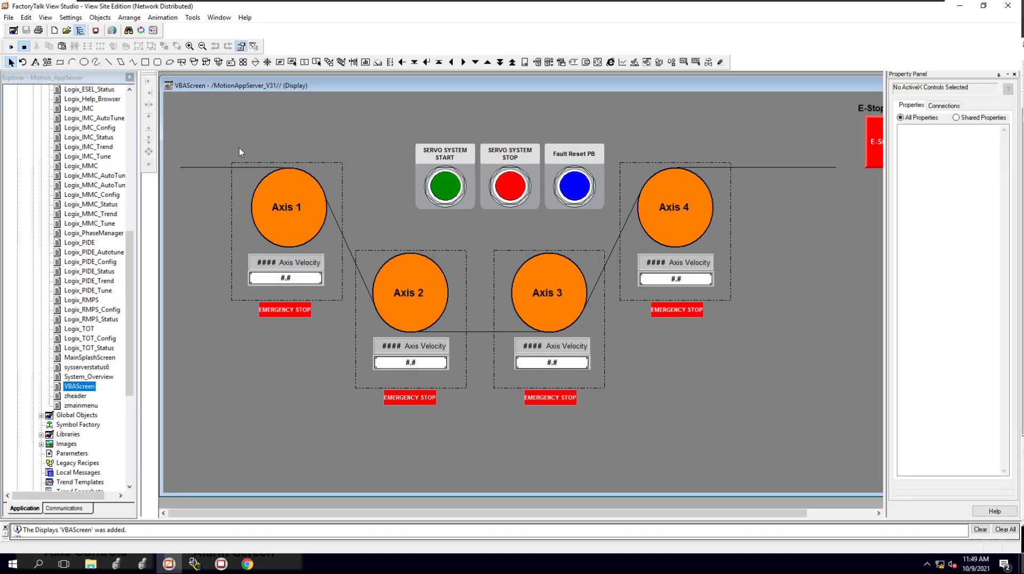
- Delete the axis circles, buttons and lines, leaving Display Settings unchanged
left_click(175, 101)
left_click_drag(839, 387, 176, 157)
key("Delete")
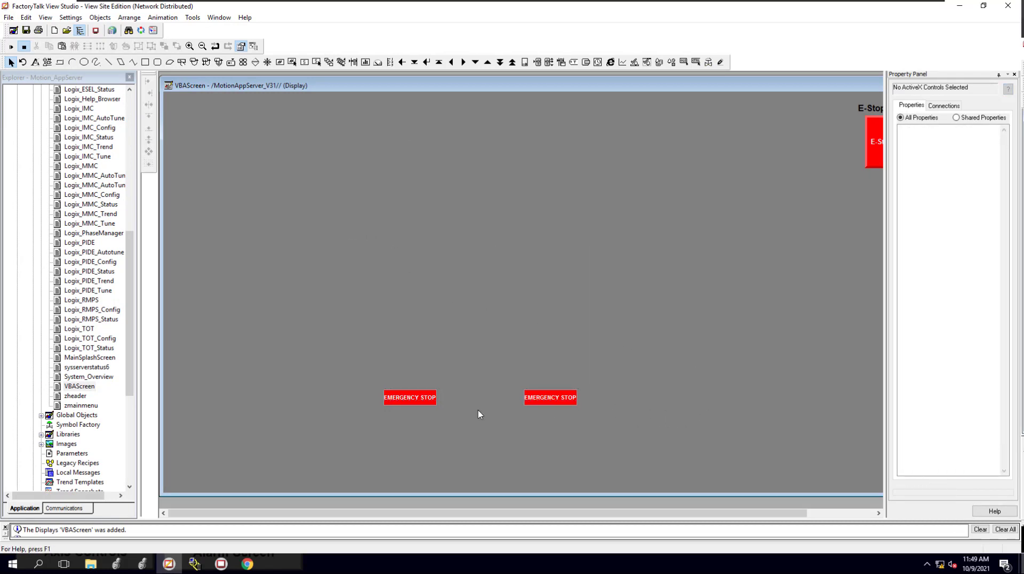
right_click(446, 262)
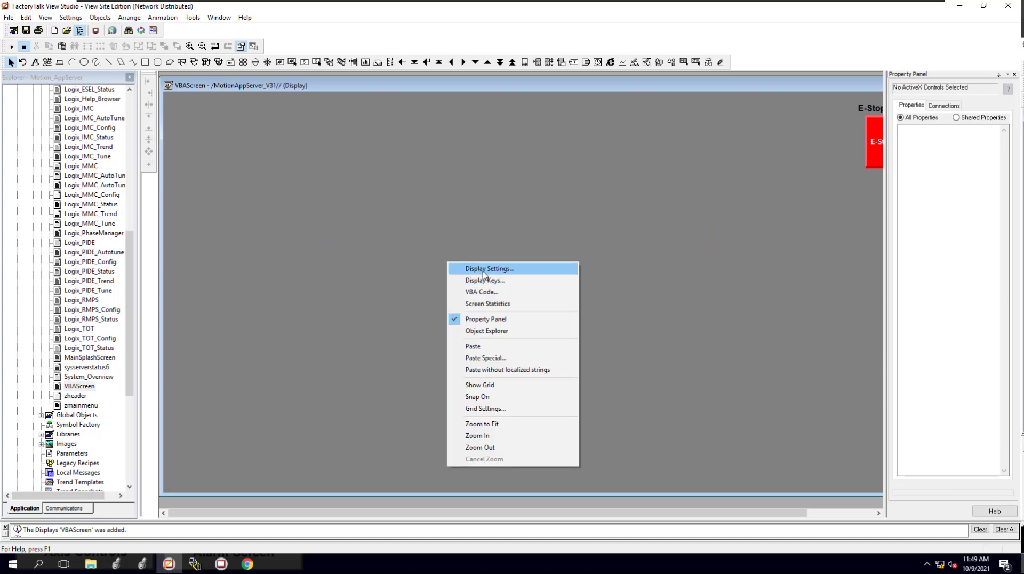
left_click(482, 267)
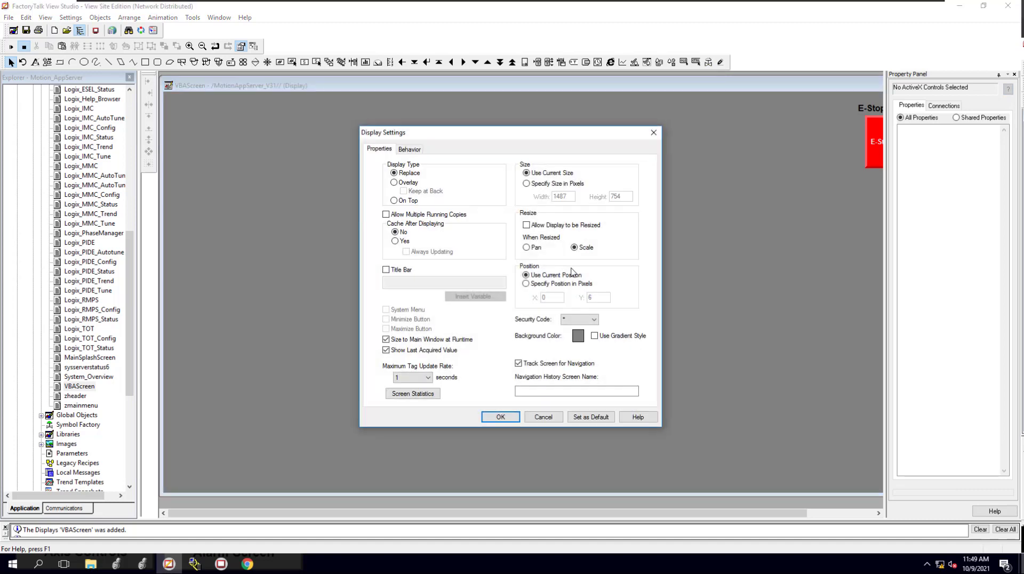
left_click(549, 420)
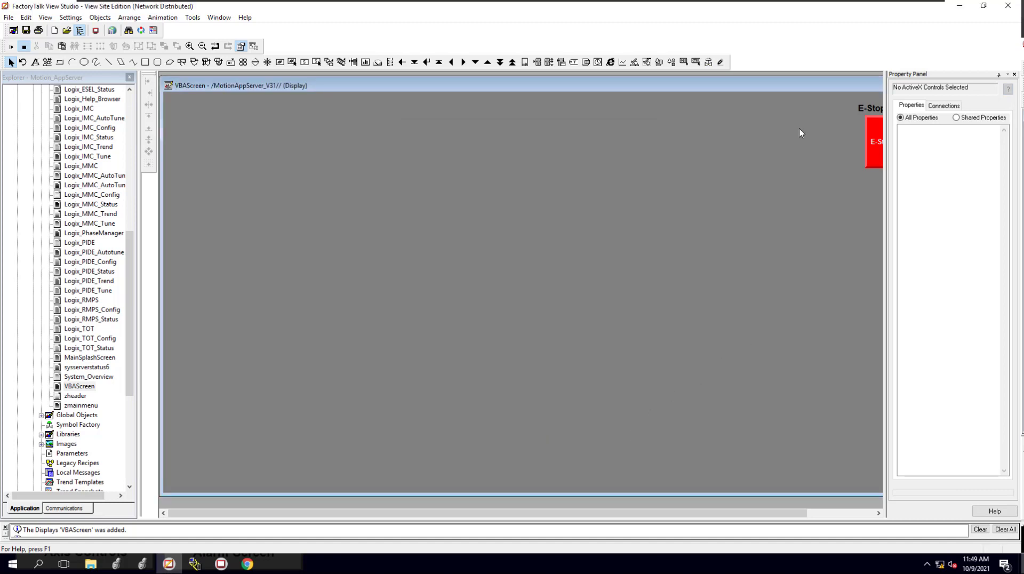
- Delete the E-Stop label and button, then hide the properties panel
left_click_drag(793, 89, 662, 98)
left_click_drag(785, 207, 724, 88)
key("Delete")
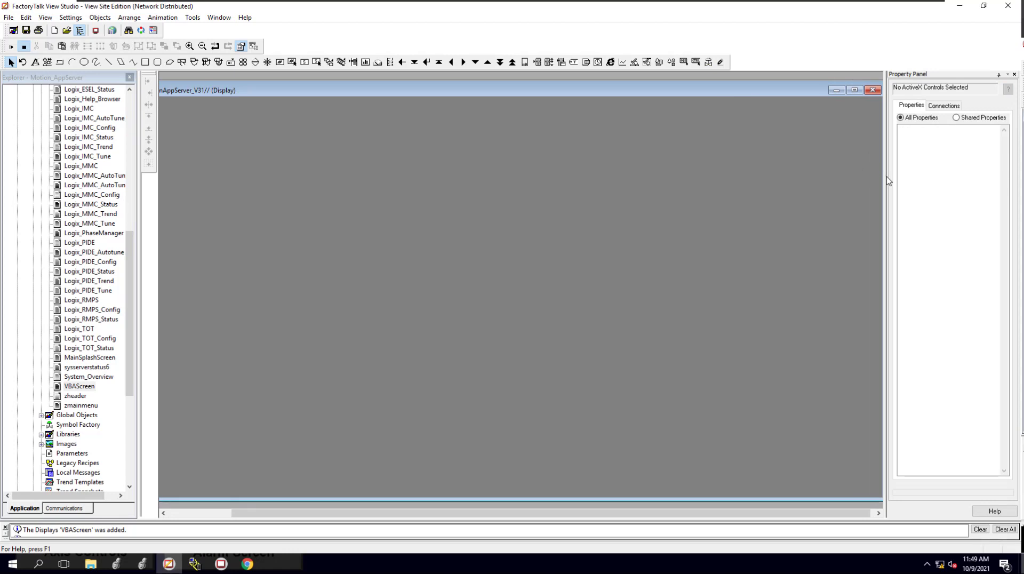
left_click_drag(889, 181, 894, 181)
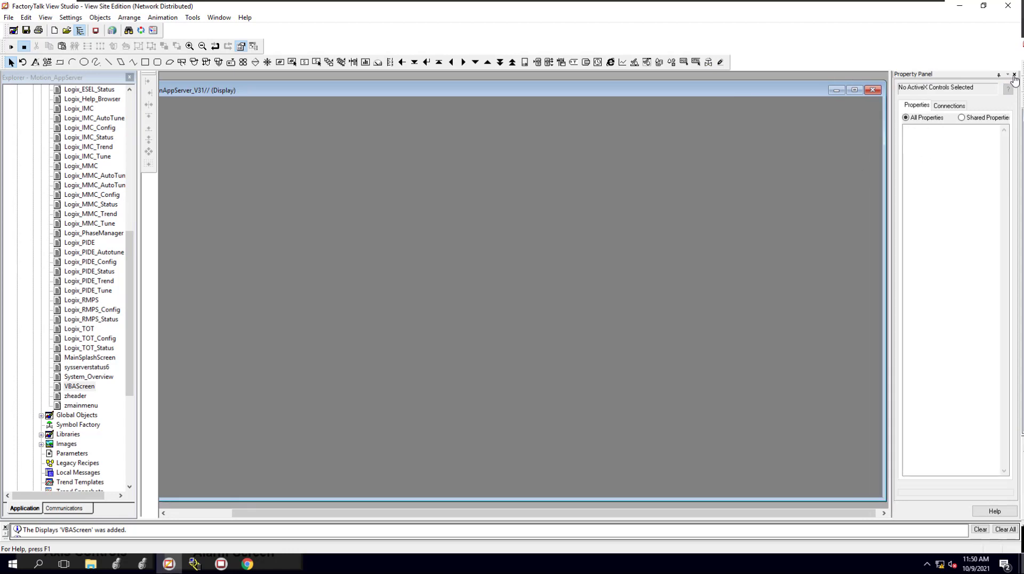
left_click(1014, 75)
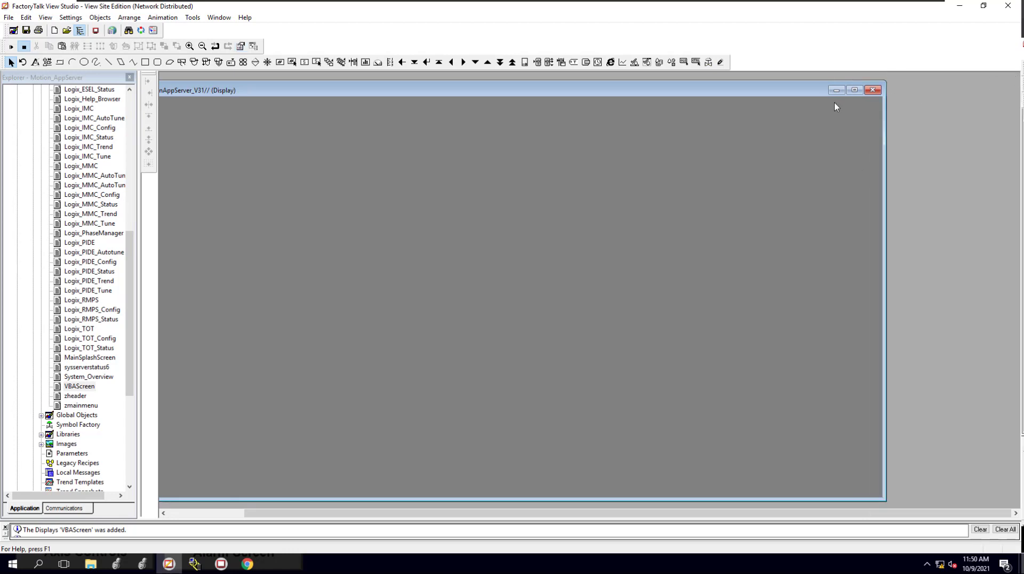
left_click_drag(801, 89, 868, 88)
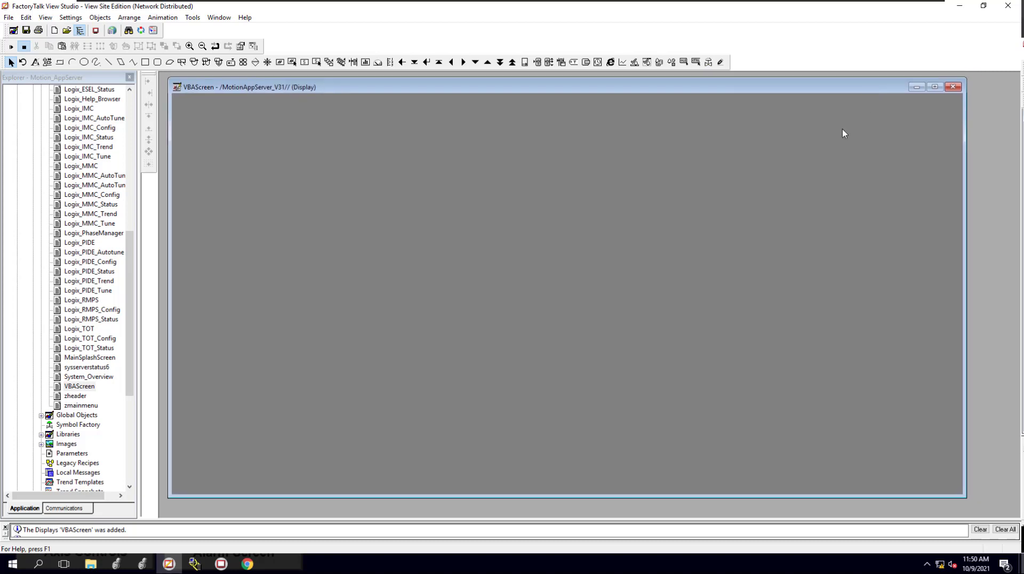
right_click(572, 213)
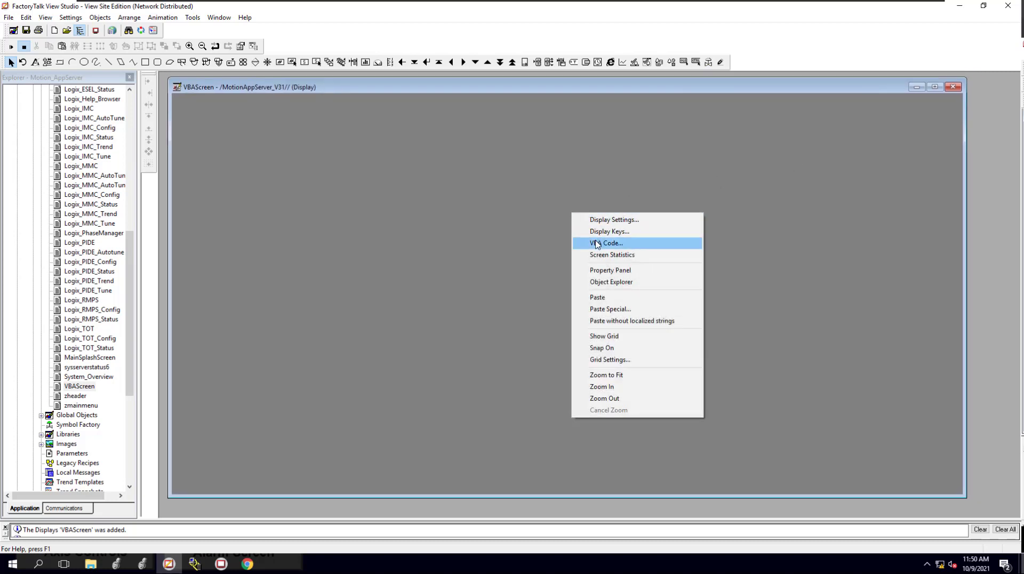
left_click(592, 242)
left_click(274, 563)
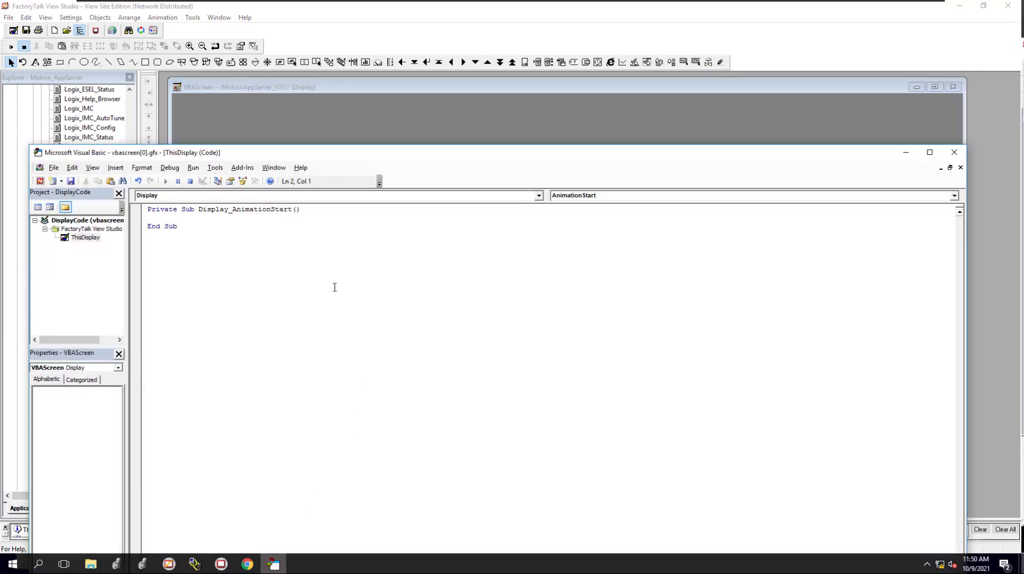
left_click(954, 152)
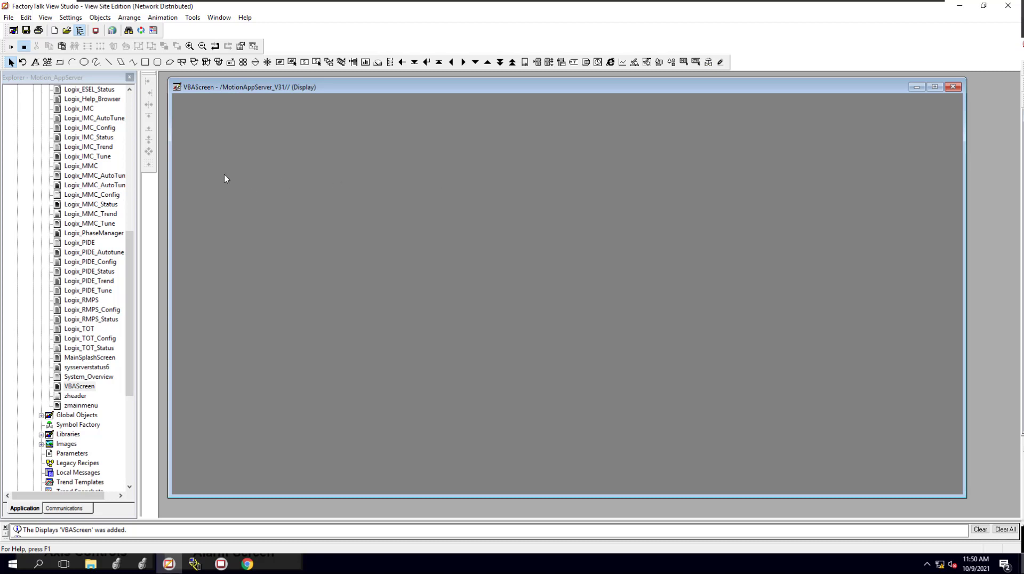
- Insert a Microsoft Web Browser ActiveX control onto the VBAScreen display
left_click_drag(129, 259, 130, 79)
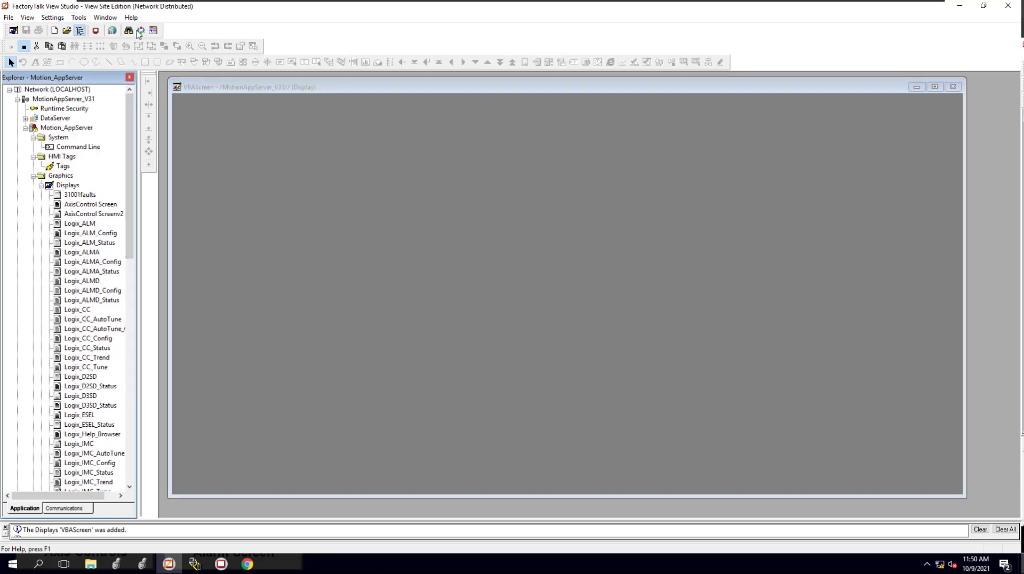
left_click(240, 136)
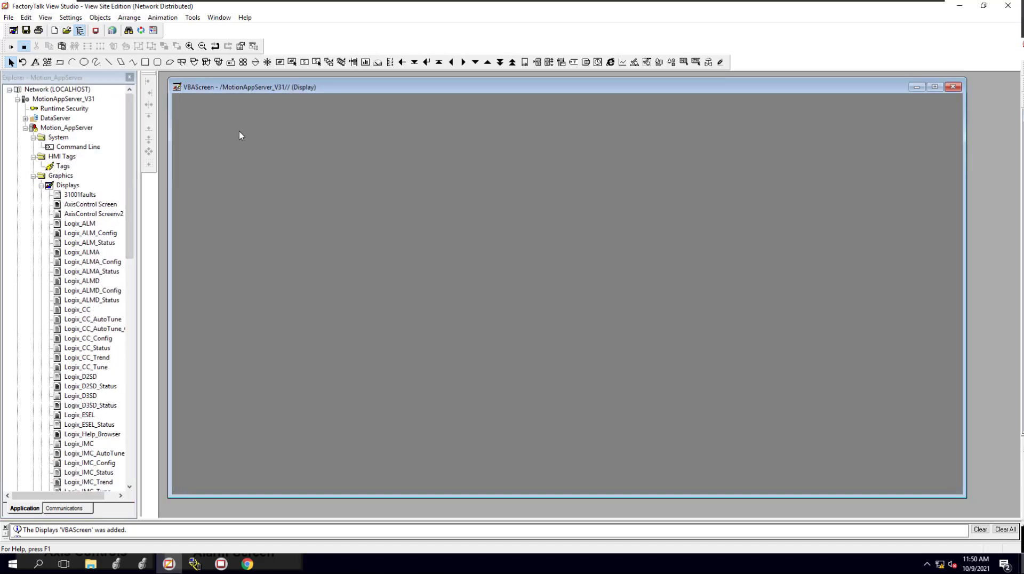
left_click(100, 18)
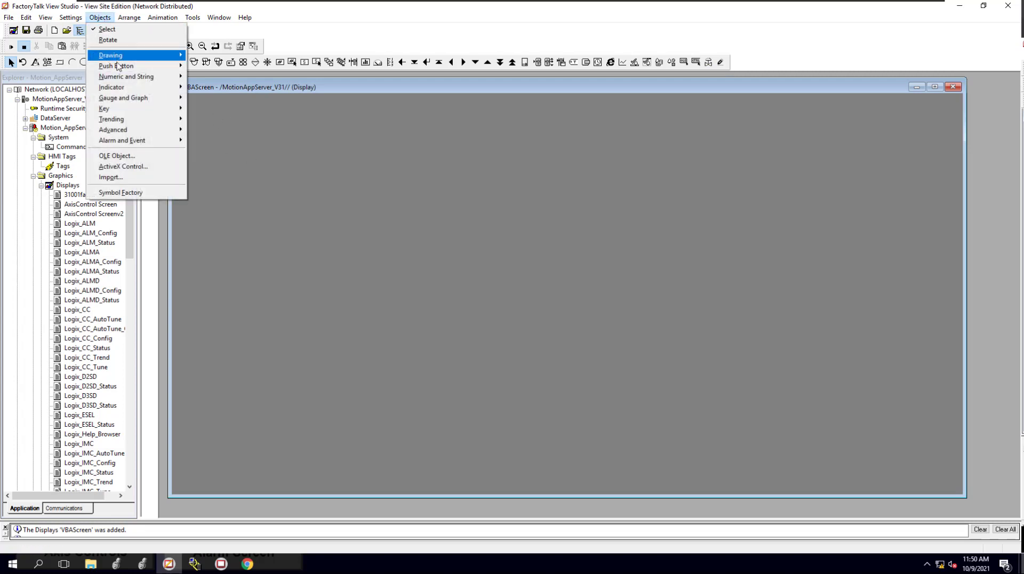
left_click(123, 167)
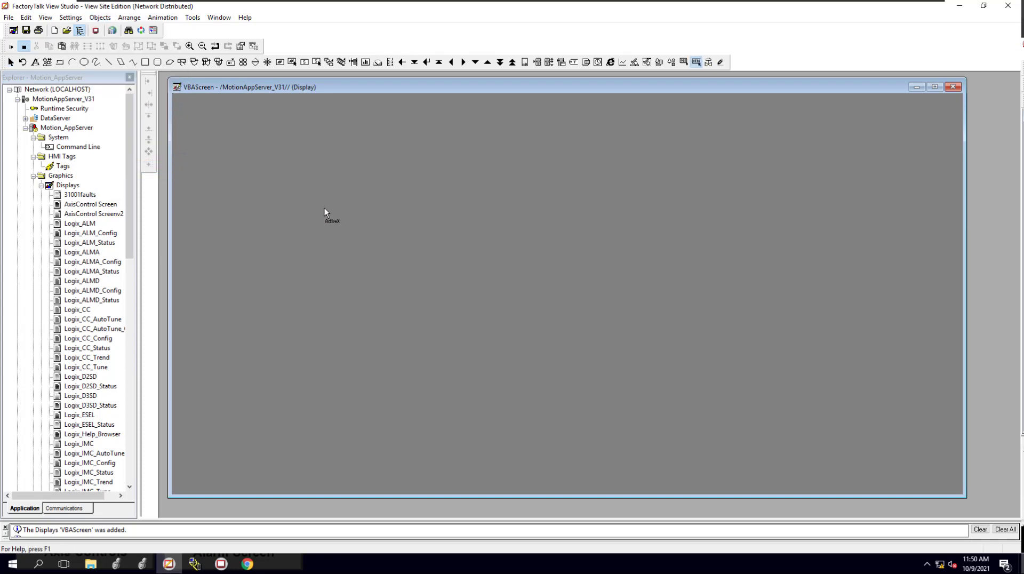
left_click(966, 471)
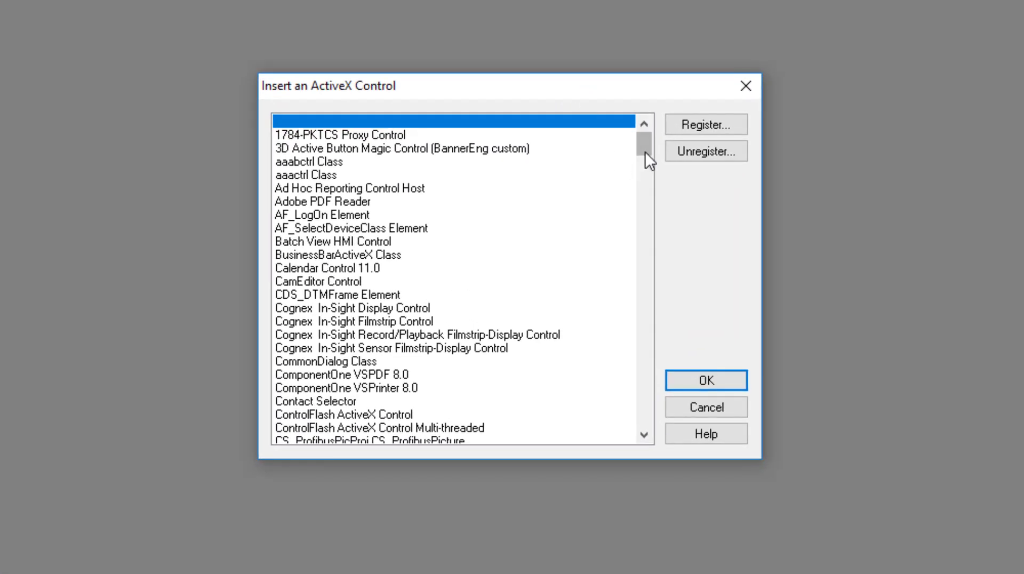
left_click_drag(645, 150, 610, 363)
left_click(363, 298)
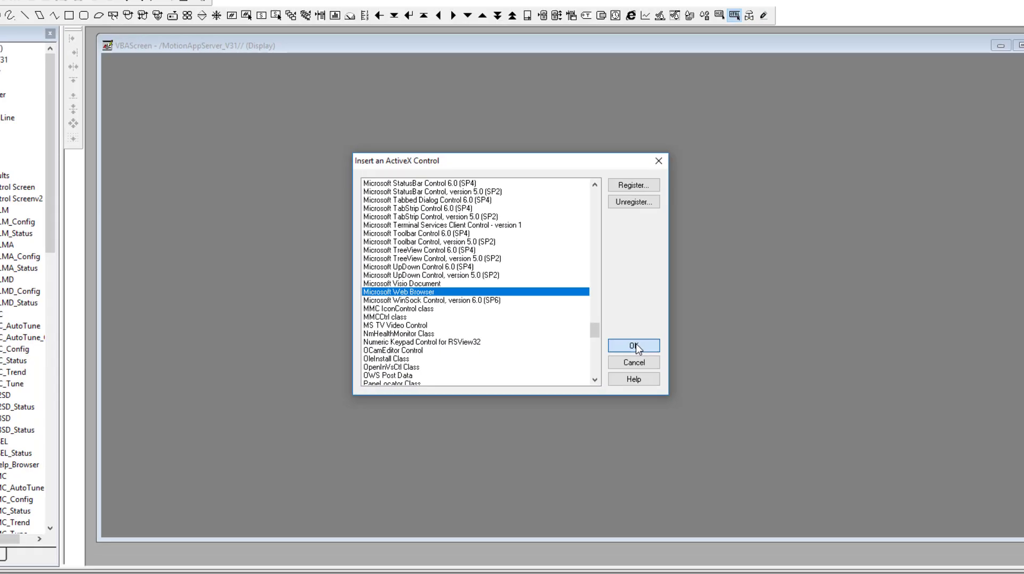
left_click(708, 380)
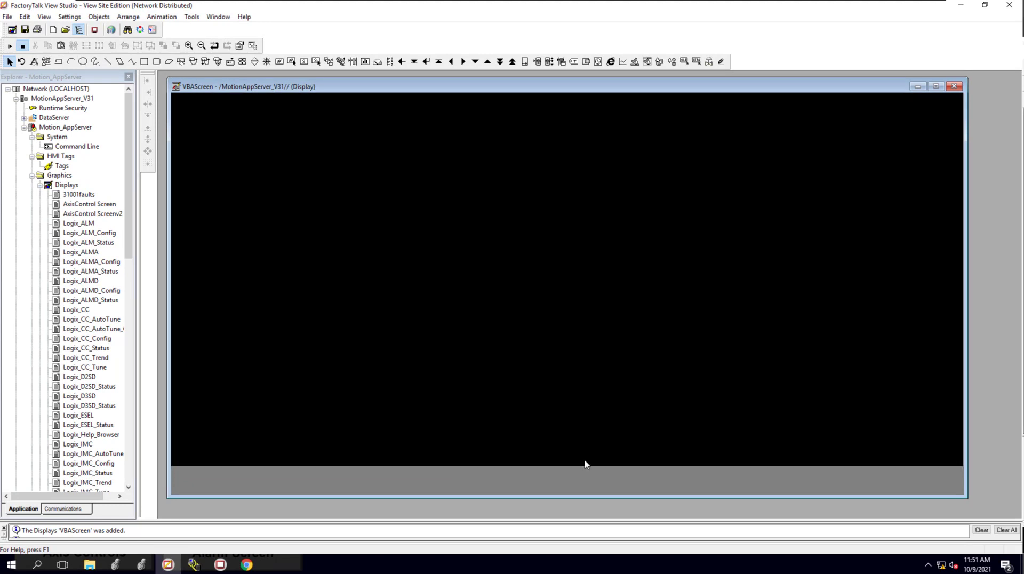
- Move the browser object to -2,-6 and resize it to about 1488x681
left_click(586, 464)
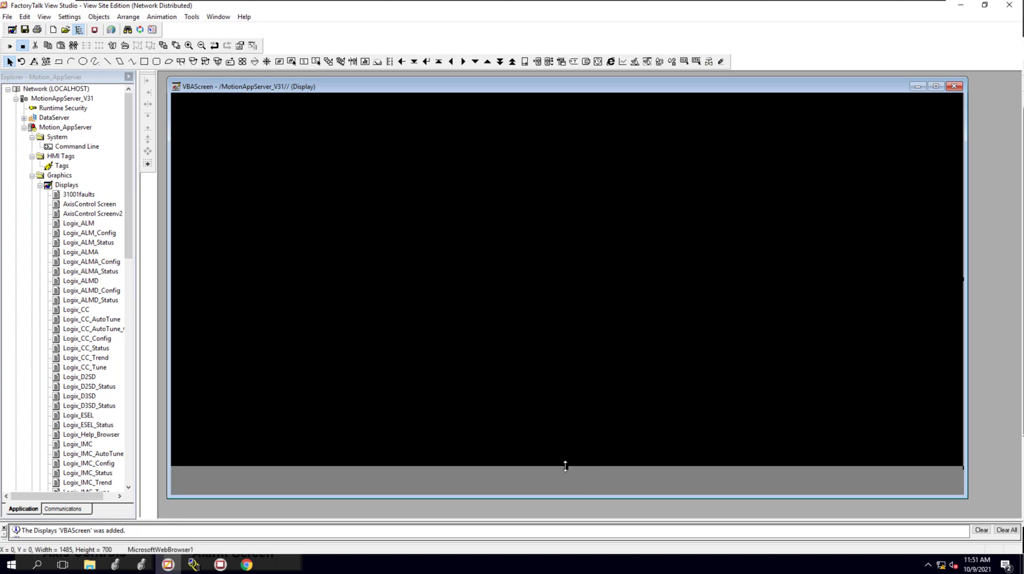
left_click_drag(567, 470, 565, 452)
left_click(647, 473)
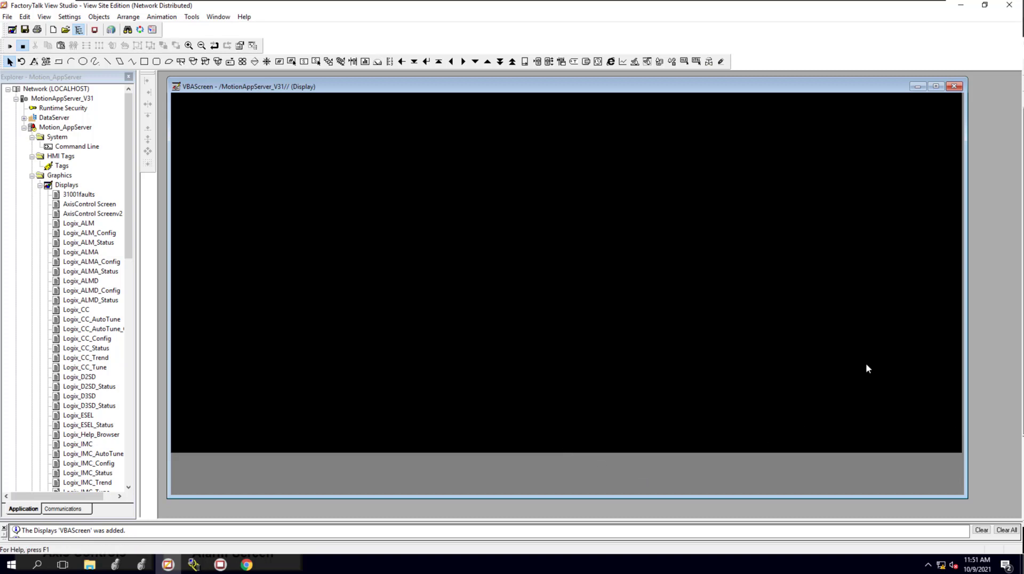
left_click(898, 352)
left_click_drag(962, 270, 964, 270)
left_click(792, 483)
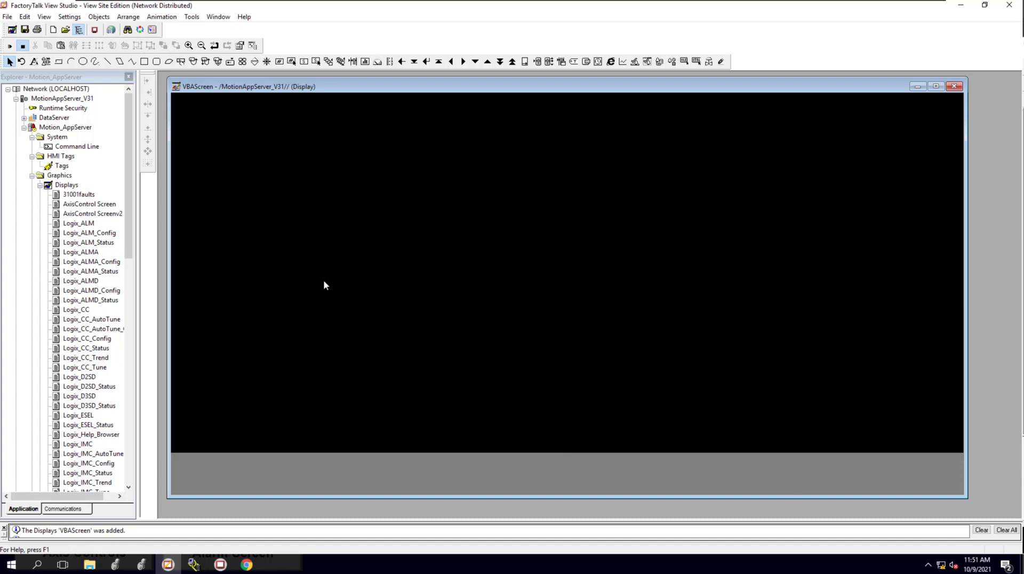
- Draw a push button in the grey strip along the bottom of the display
left_click(109, 21)
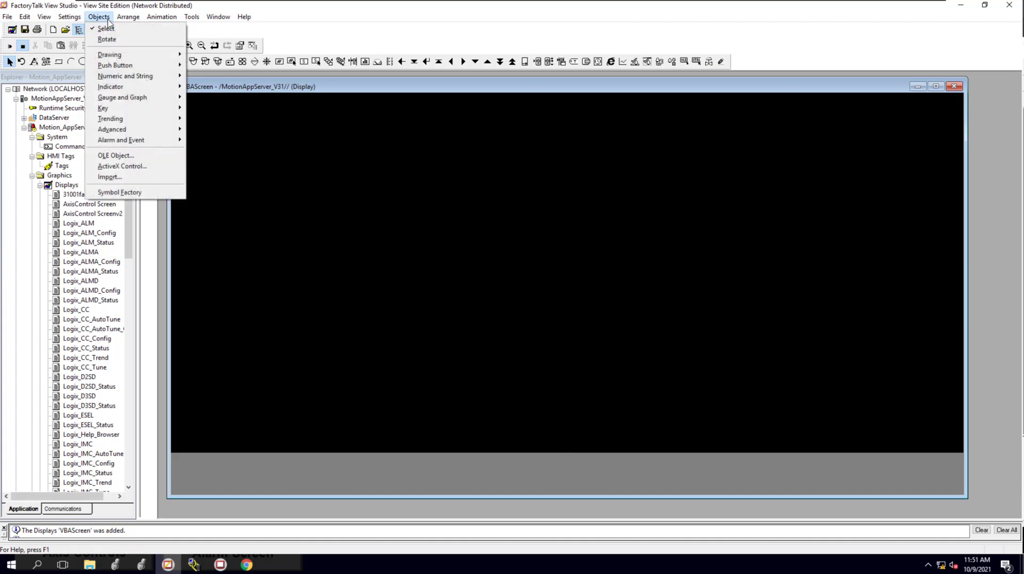
mouse_move(117, 67)
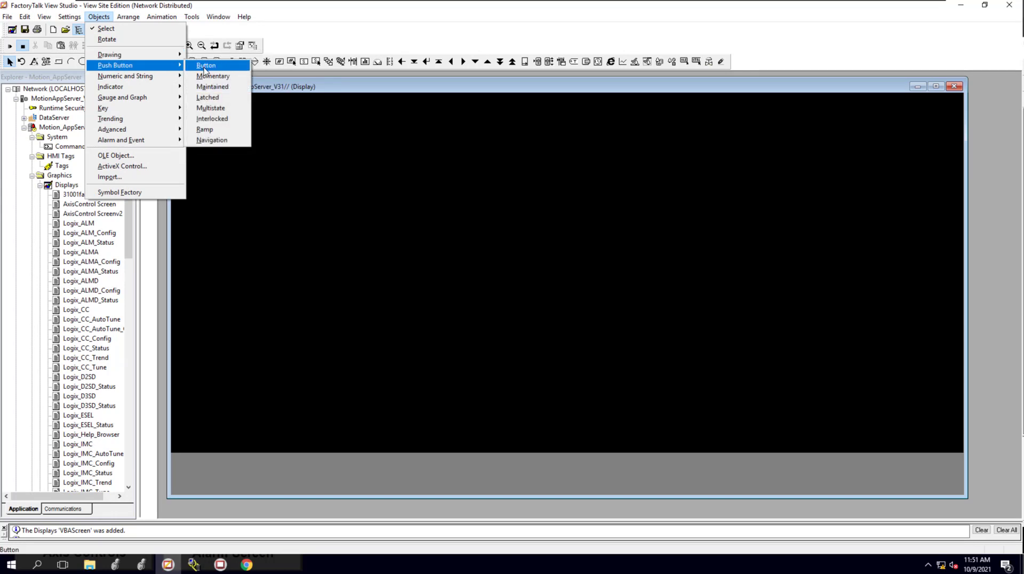
left_click(210, 65)
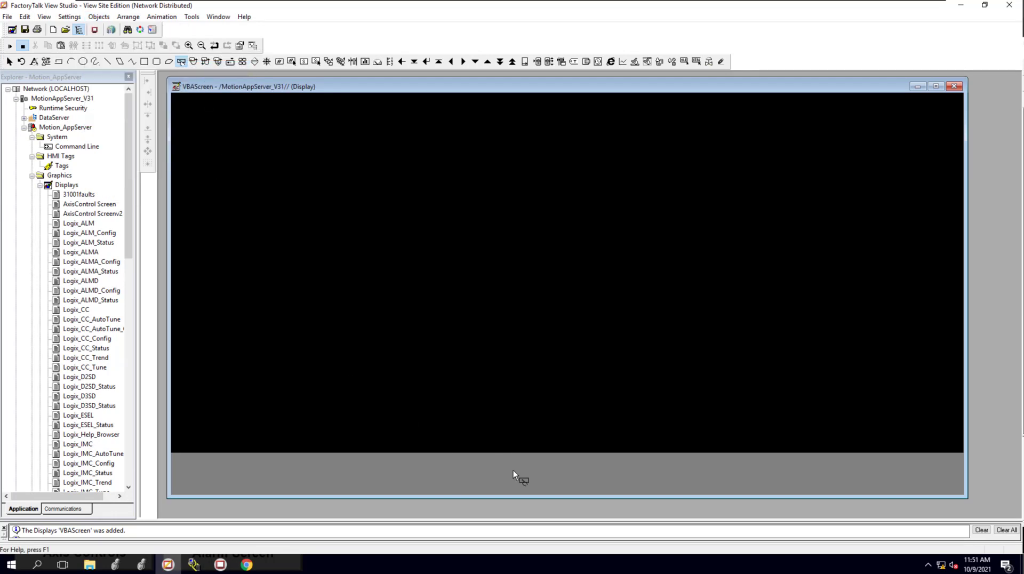
left_click_drag(585, 479, 583, 466)
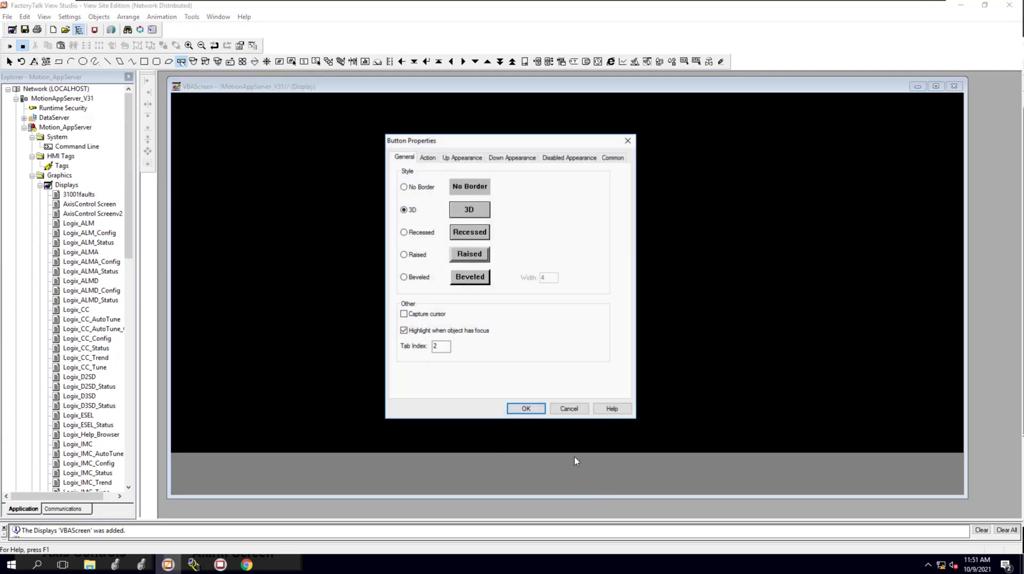
- Set the button's press action to Abort Me using the Command Wizard
left_click(432, 159)
left_click(568, 214)
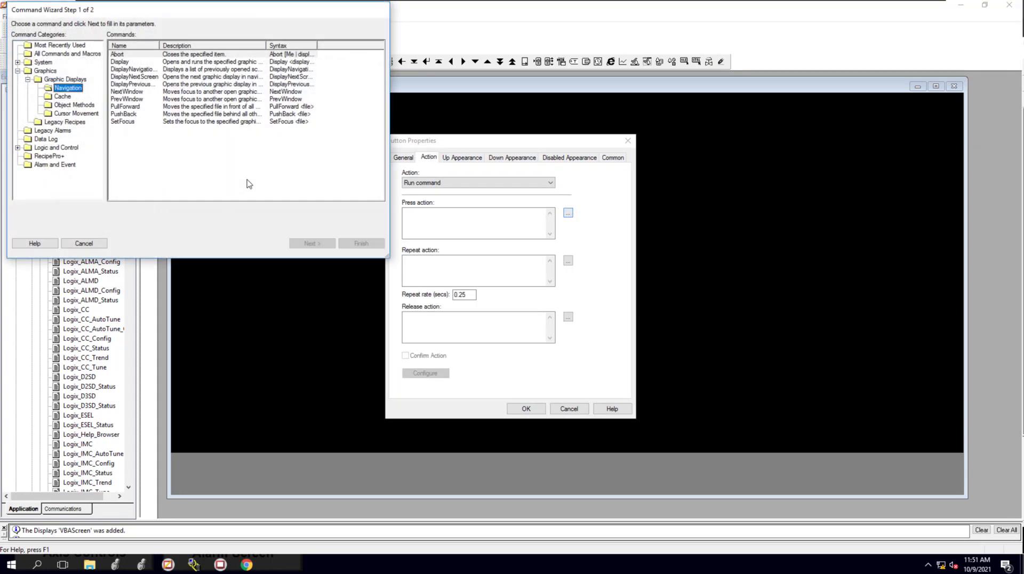
left_click(120, 55)
left_click(310, 243)
left_click_drag(126, 8, 239, 78)
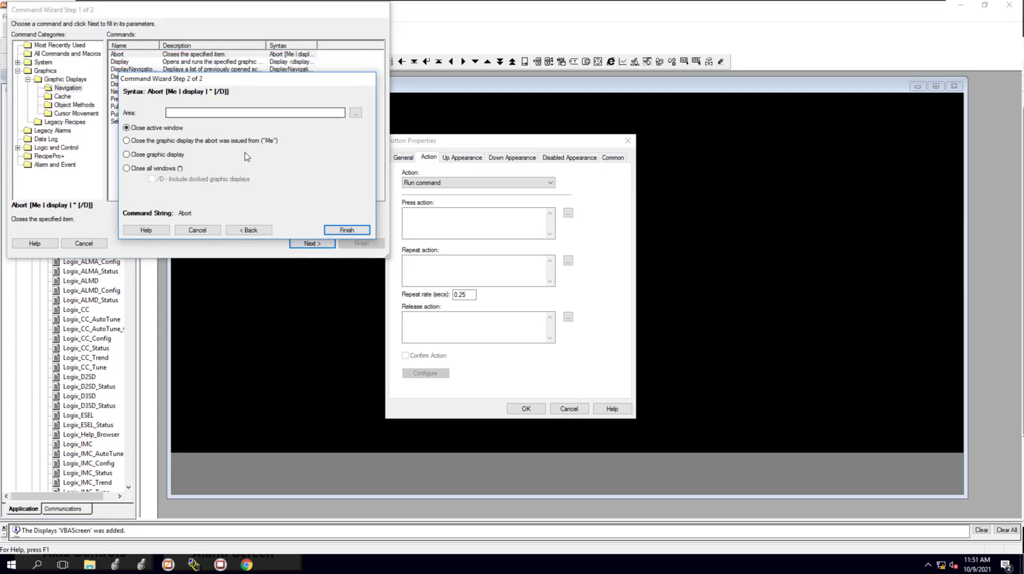
left_click(126, 141)
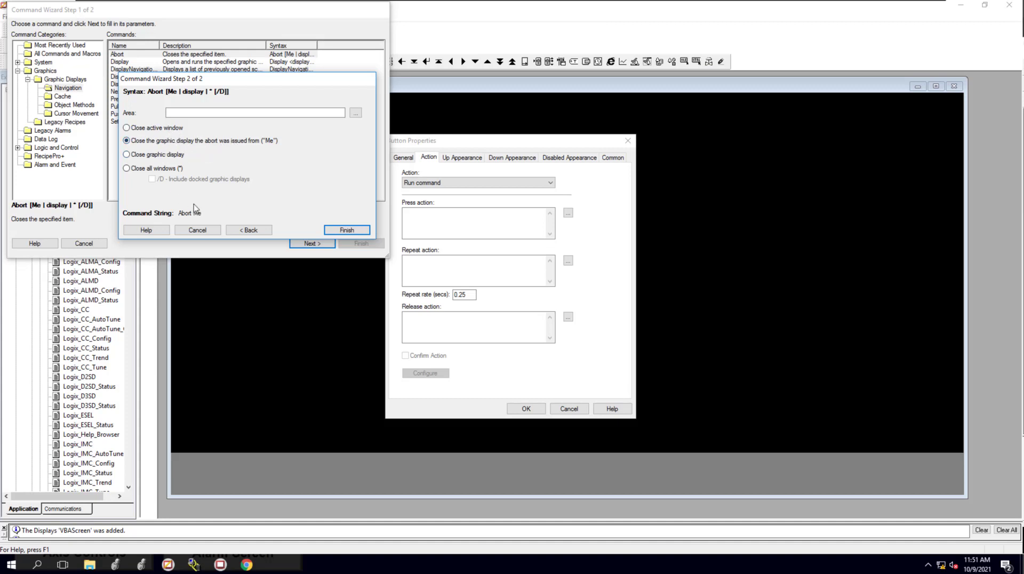
left_click(336, 231)
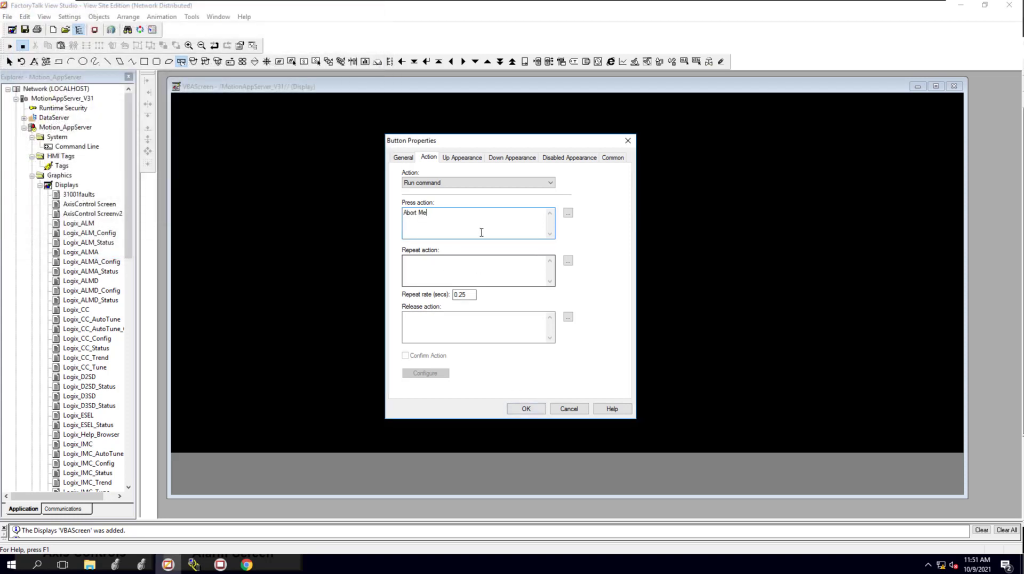
- Give the button a bold, size 12 Up Appearance caption reading Close
left_click(466, 157)
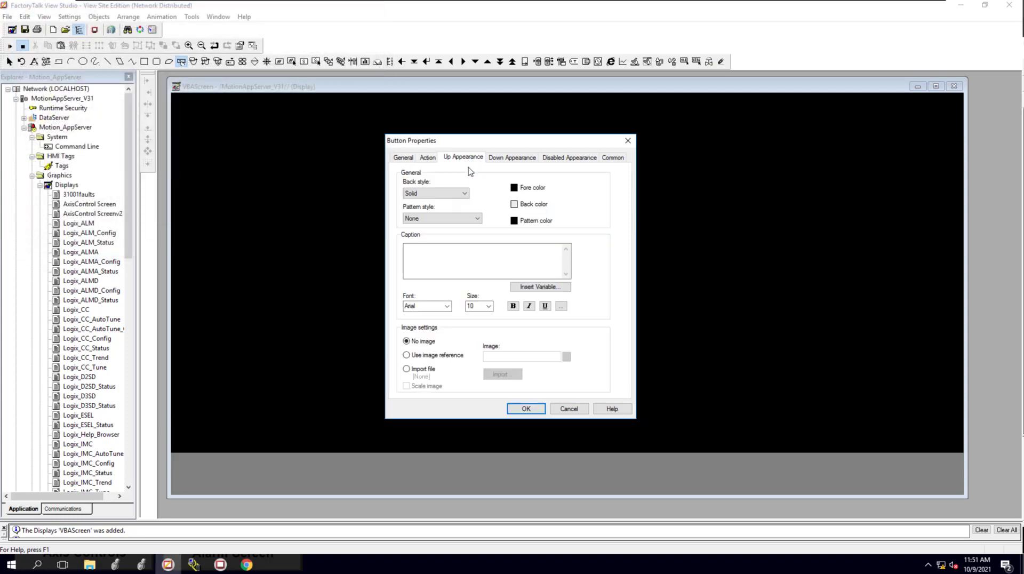
left_click(479, 263)
type("Close")
left_click(513, 306)
left_click(488, 307)
left_click(487, 343)
left_click(529, 409)
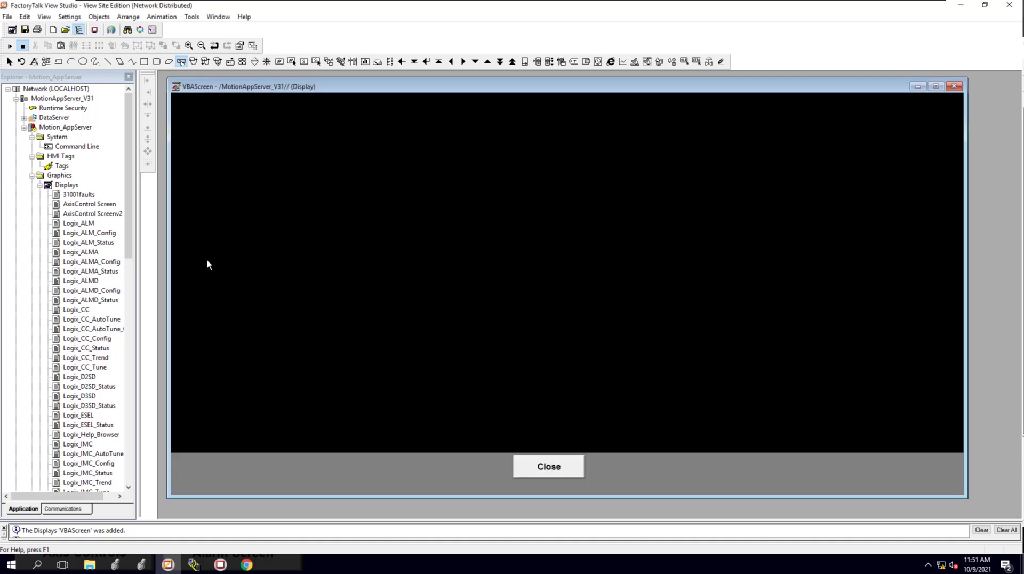
- Nudge the Close button slightly down and save the VBAScreen display
left_click(9, 61)
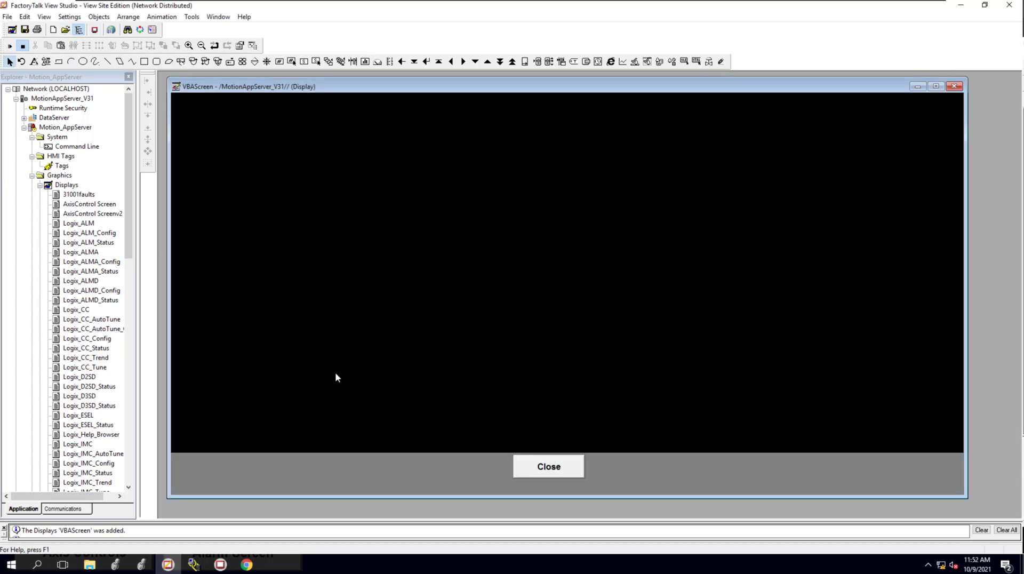
left_click(540, 474)
left_click_drag(542, 475, 542, 481)
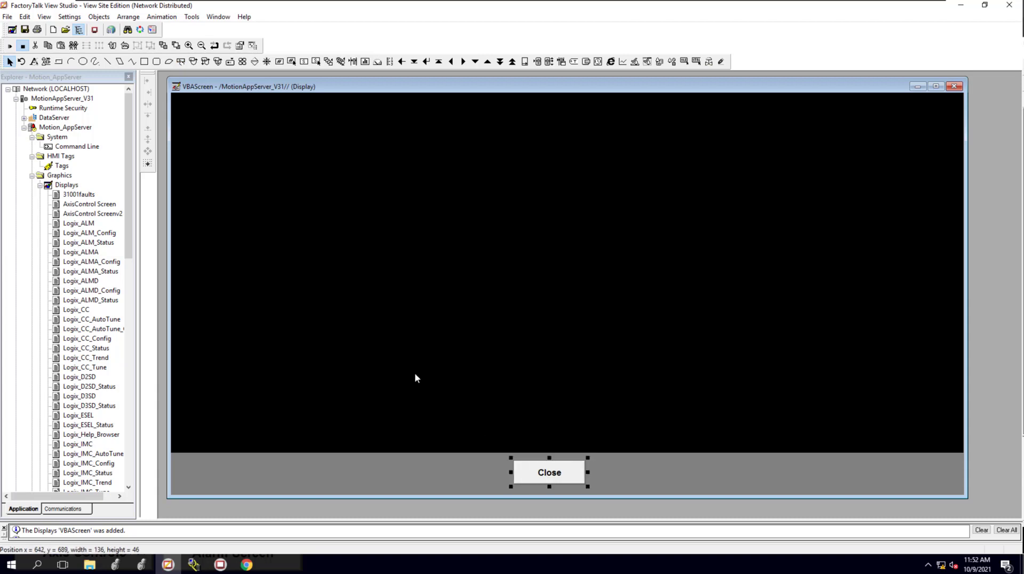
left_click(25, 29)
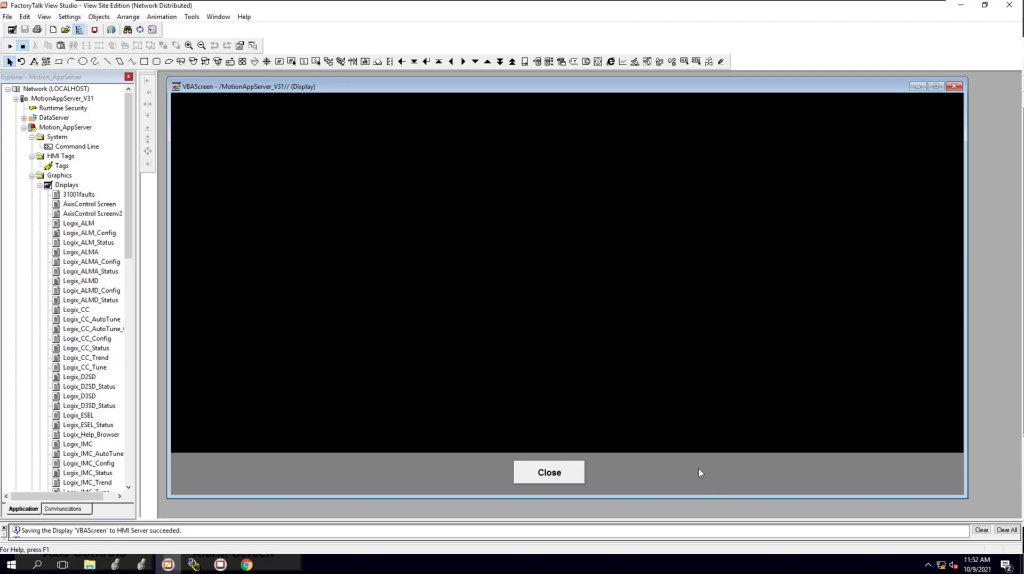
left_click_drag(670, 91, 663, 88)
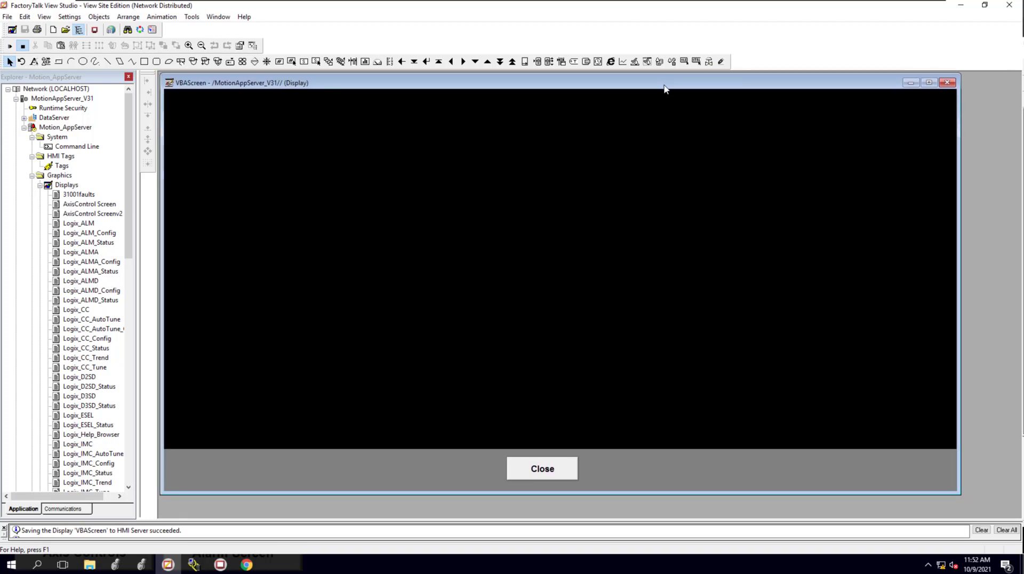
- Change the browser control's name from MicrosoftWebBrowser1 to Web on its Common tab
right_click(670, 470)
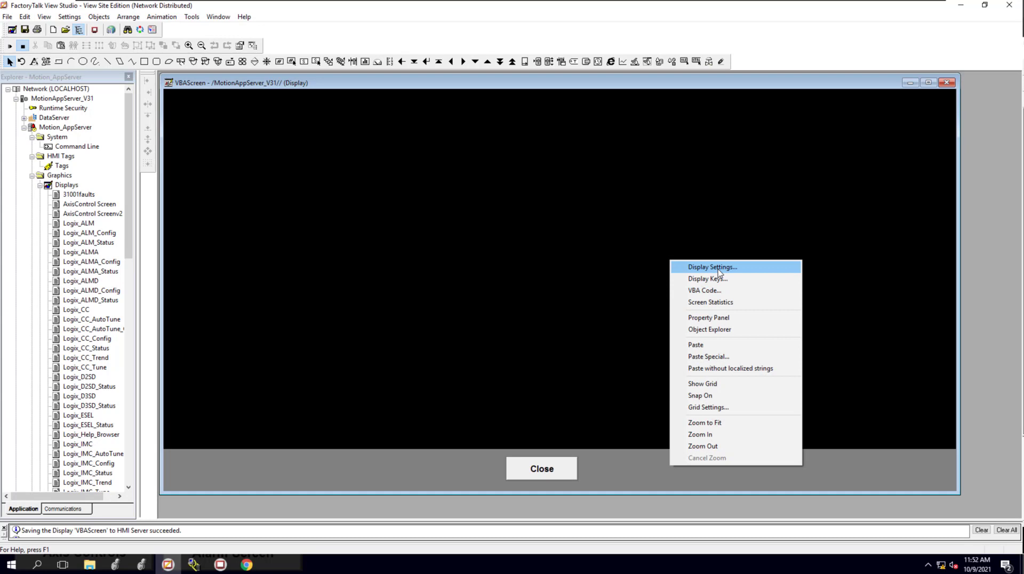
left_click(587, 248)
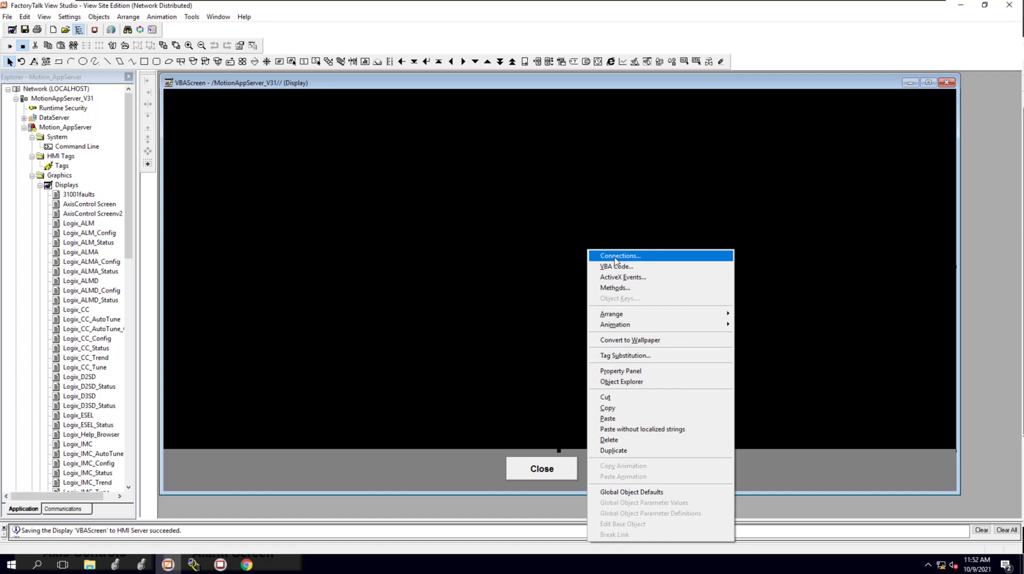
left_click(616, 257)
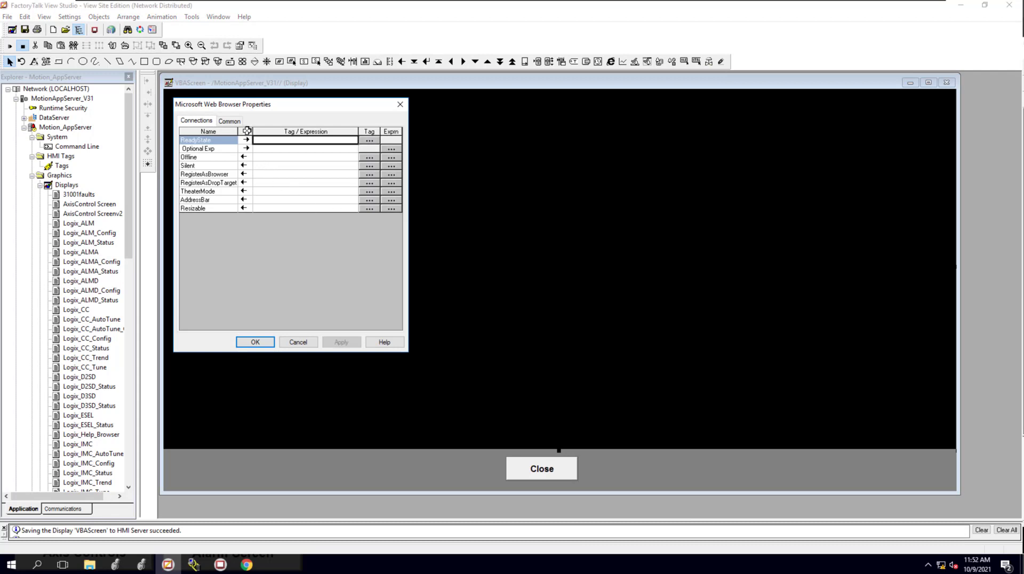
left_click(237, 123)
left_click_drag(283, 210, 195, 211)
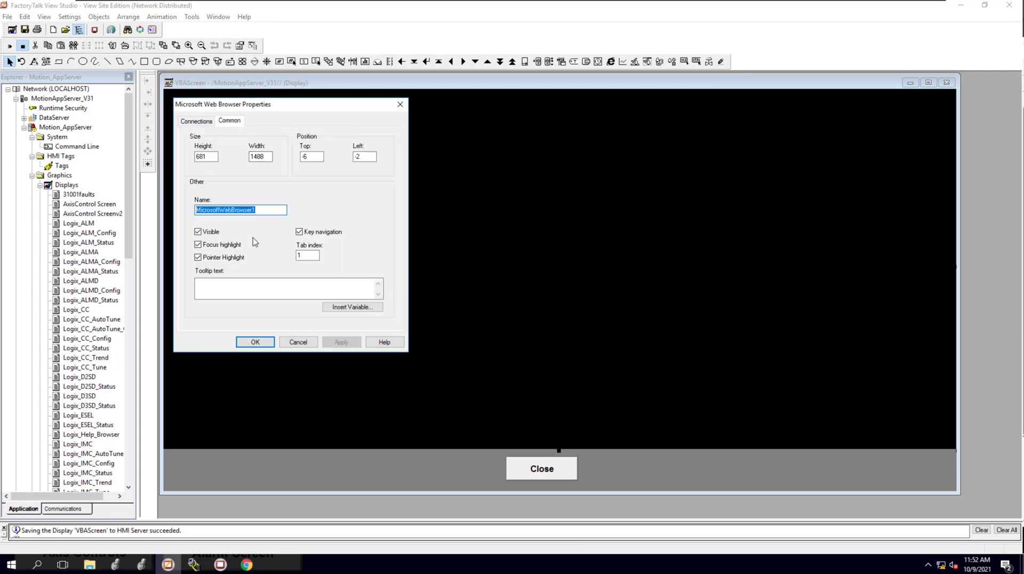
type("Web")
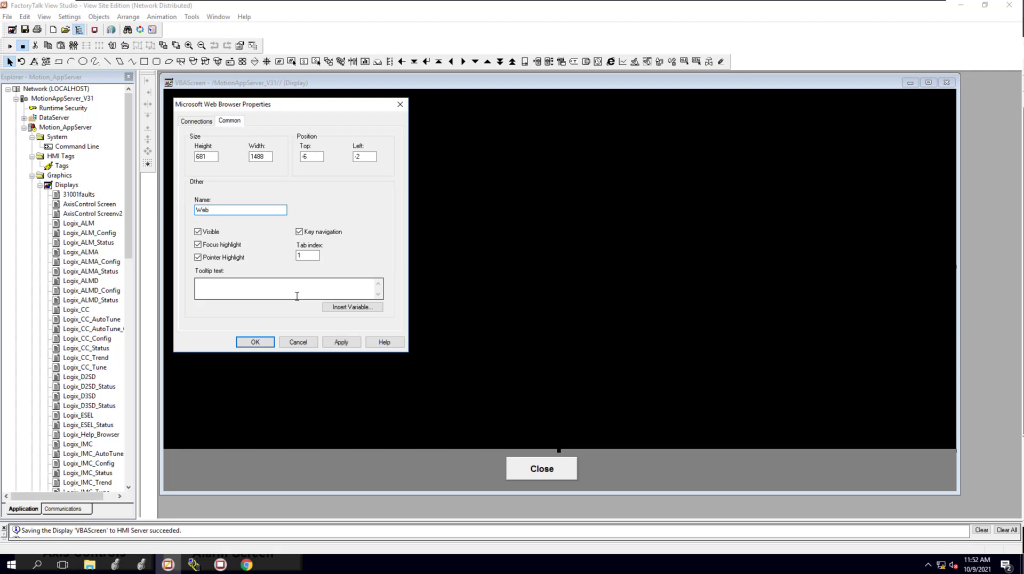
left_click(342, 342)
left_click(267, 344)
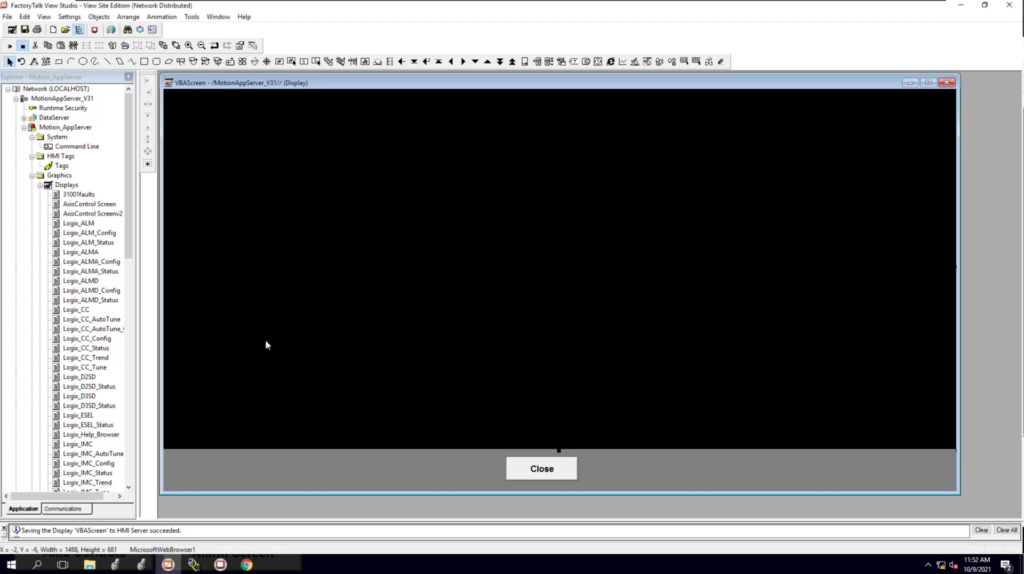
- Show a widened Property Panel for the Web control and drop down its ExposeToVBA choices
left_click(657, 462)
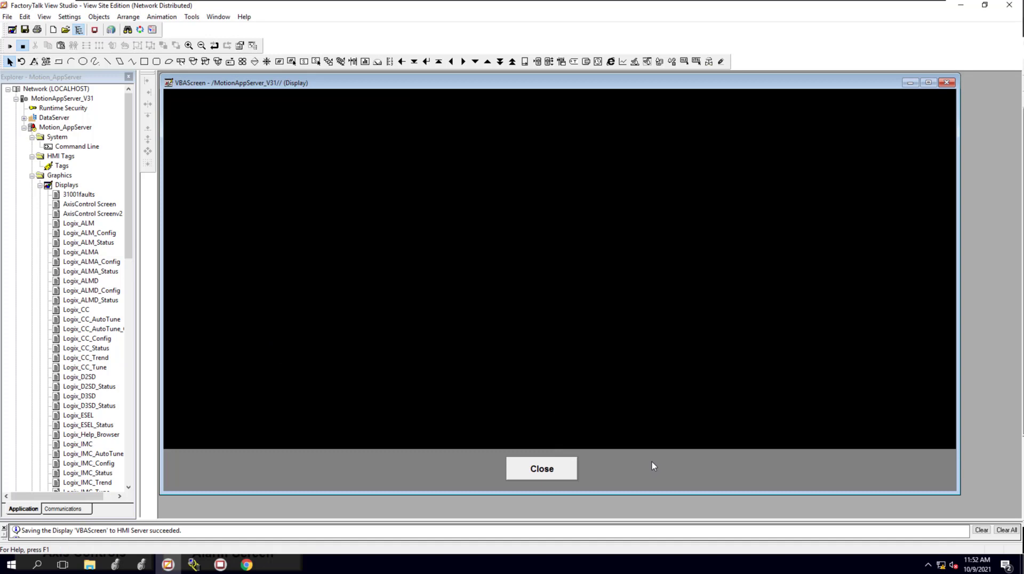
left_click(44, 17)
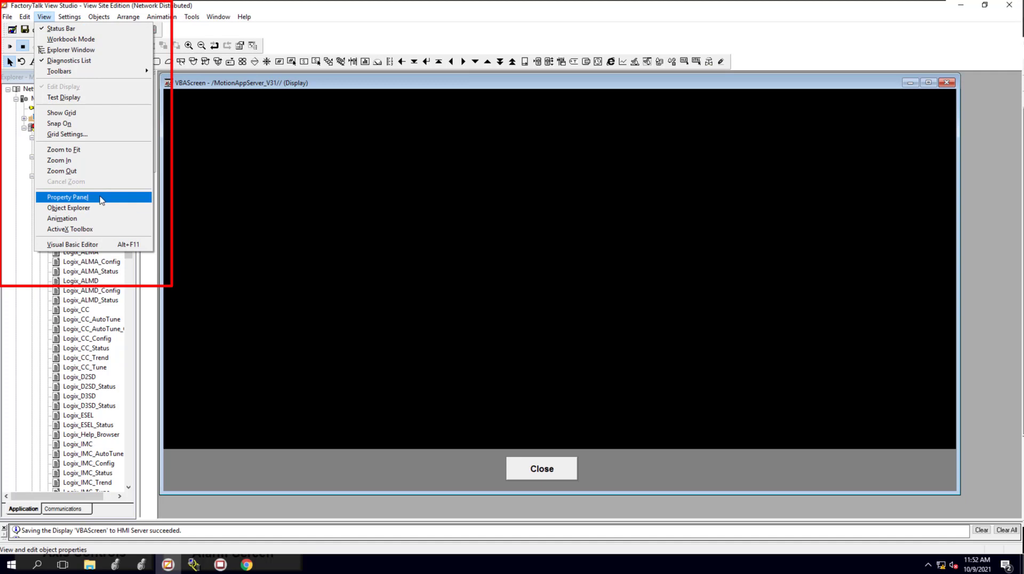
left_click(67, 197)
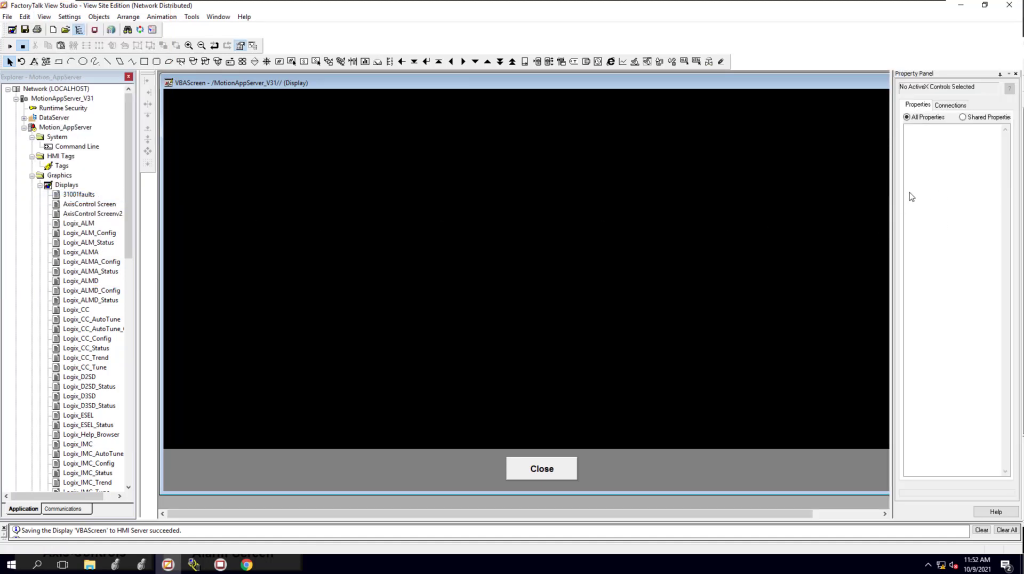
left_click(732, 243)
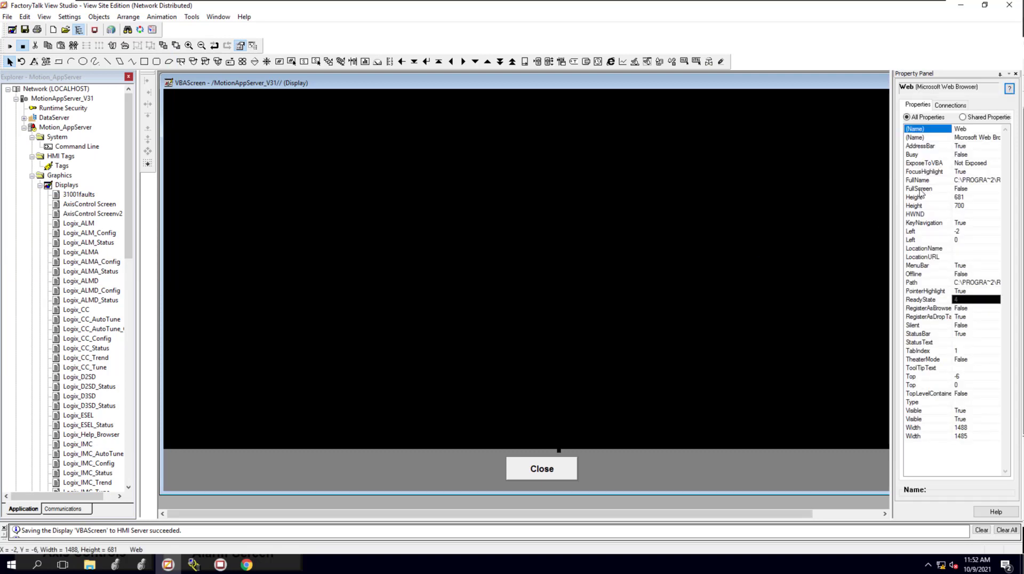
left_click_drag(891, 197, 869, 198)
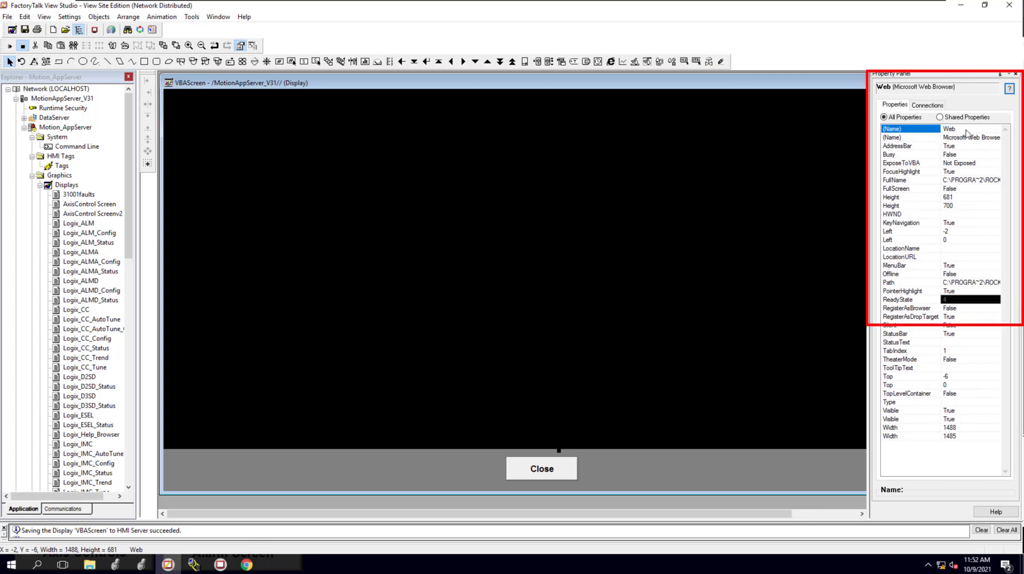
left_click_drag(870, 157, 836, 157)
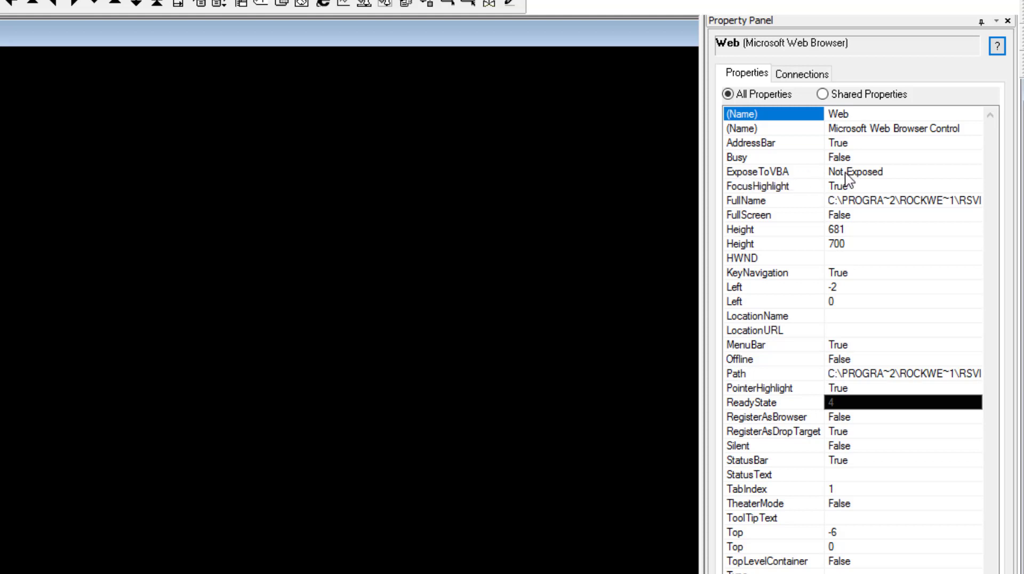
left_click(921, 174)
left_click(974, 171)
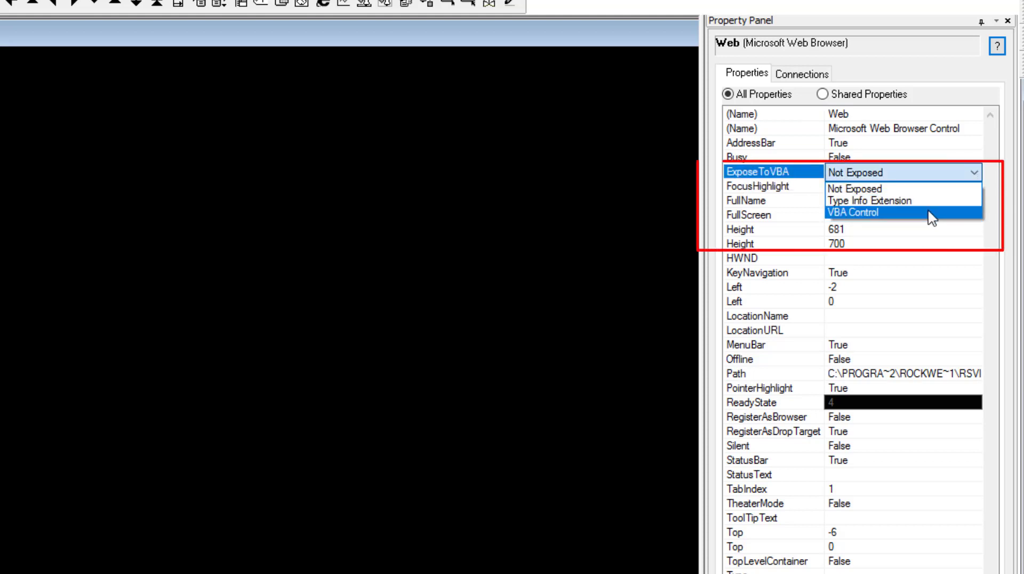